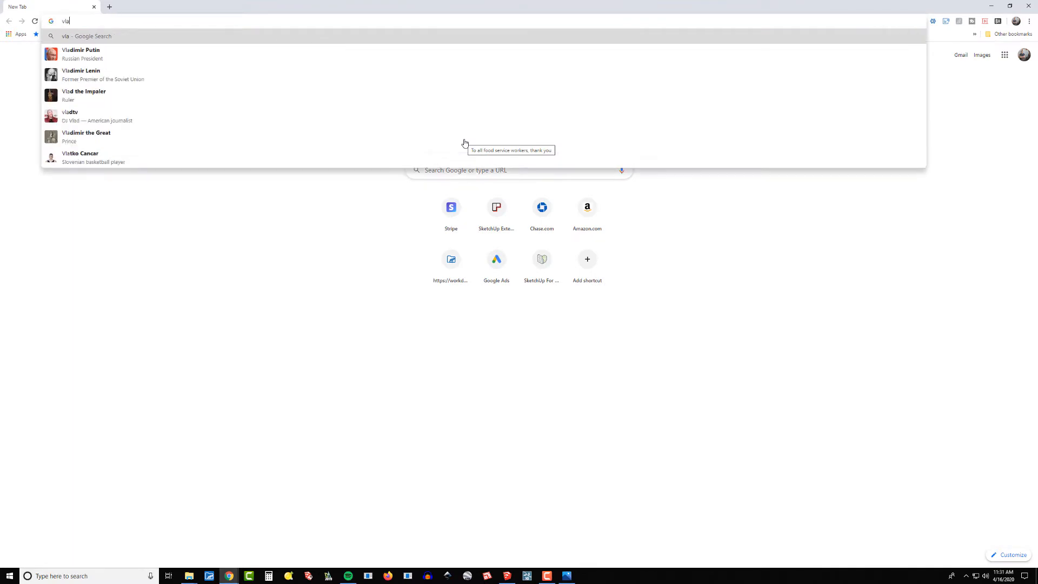
Open the SketchUp Scripts page on valiarchitects.com and review the extensions included in Instant Architecture, including Instant Door & Window and Instant Fence & Railing.
key(Return)
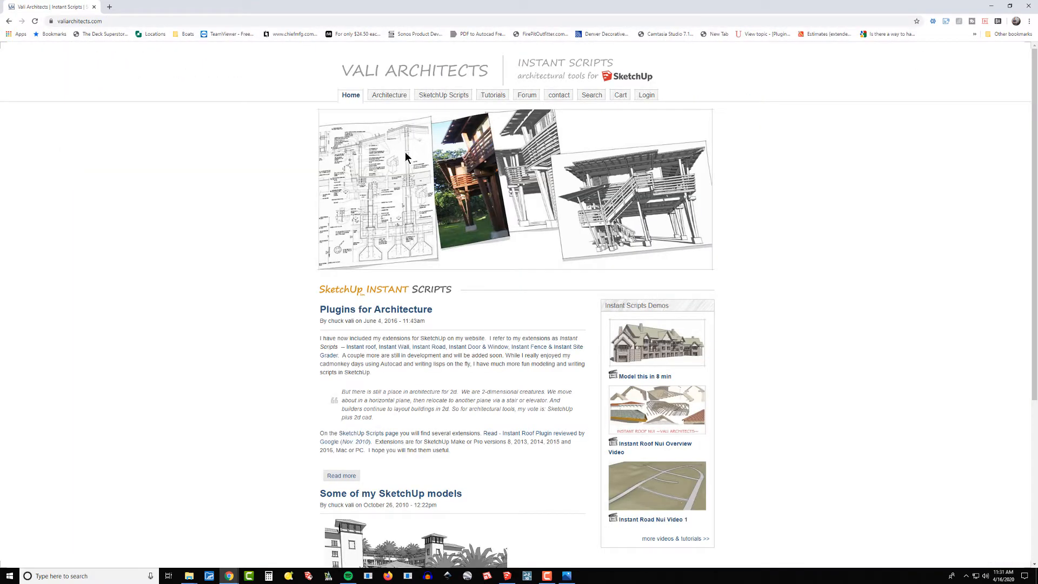
click(443, 96)
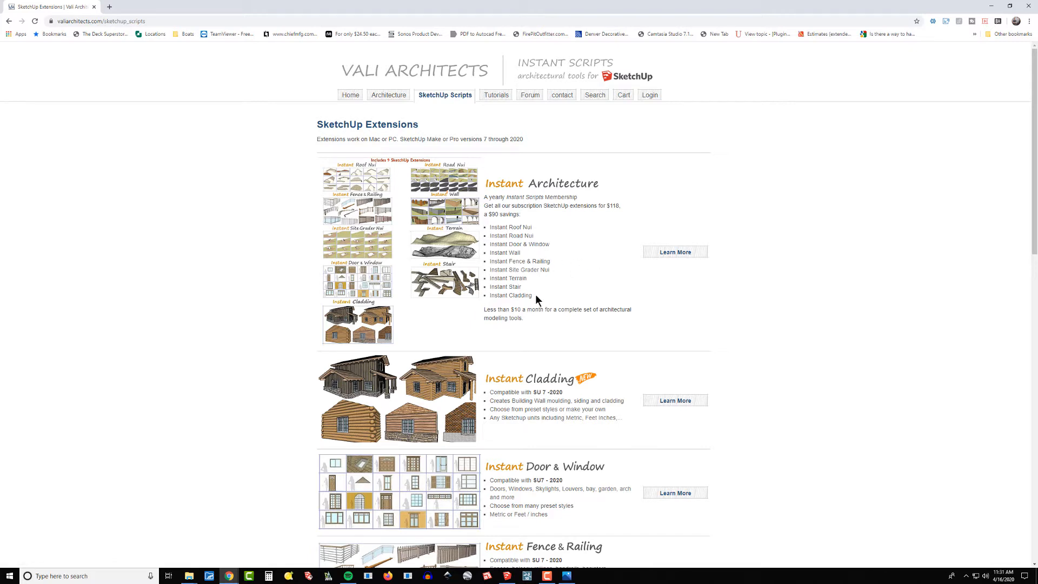
drag(536, 296, 489, 227)
click(563, 311)
triple_click(500, 244)
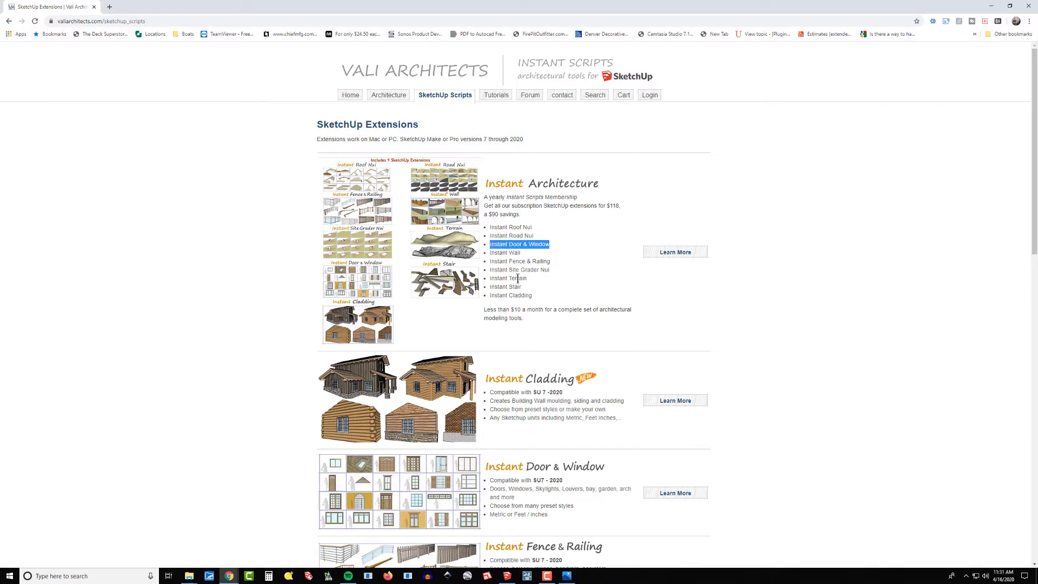
triple_click(527, 261)
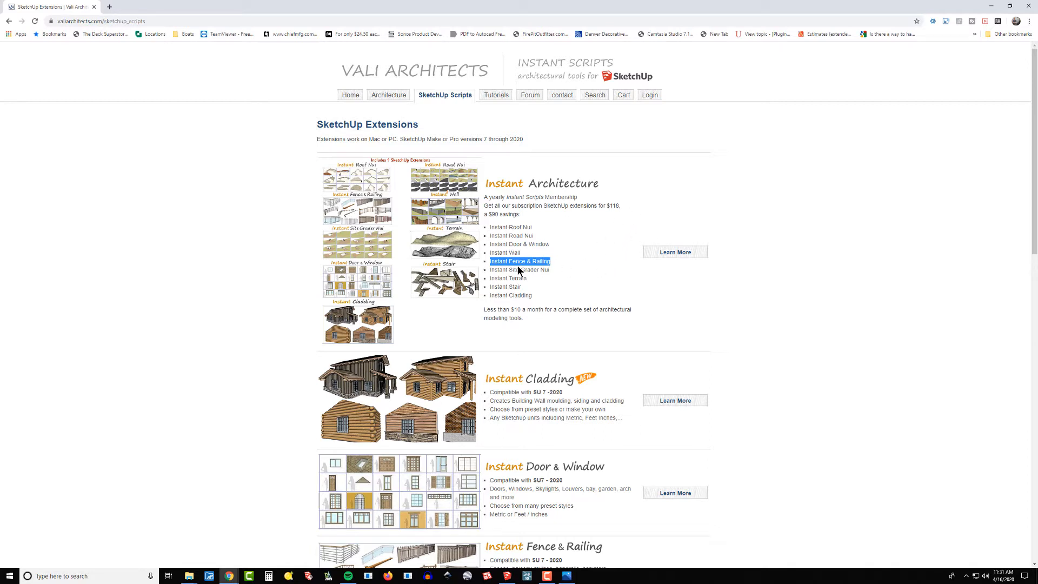
Look through the individual Instant extensions on the SketchUp Extensions page, from Instant Cladding down to Instant Stair and the miscellaneous downloads.
scroll(518, 271, down, 2)
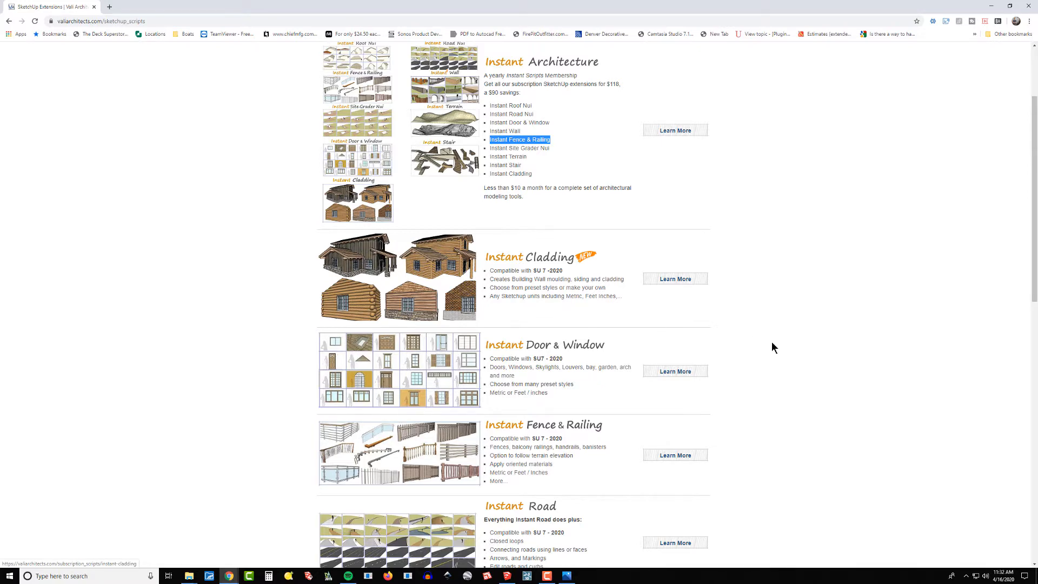
scroll(772, 346, down, 2)
scroll(638, 314, down, 1)
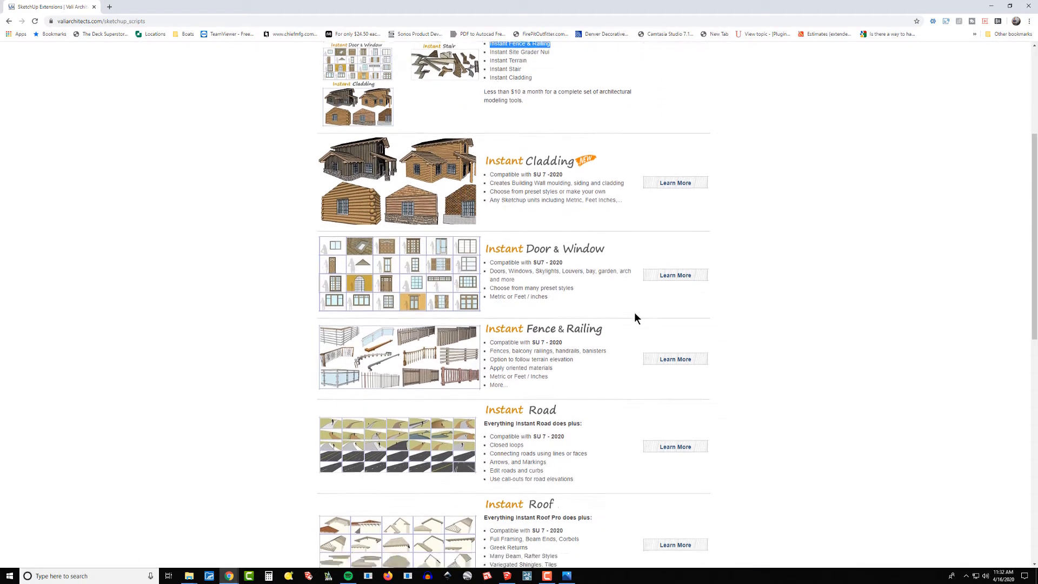
scroll(546, 308, down, 1)
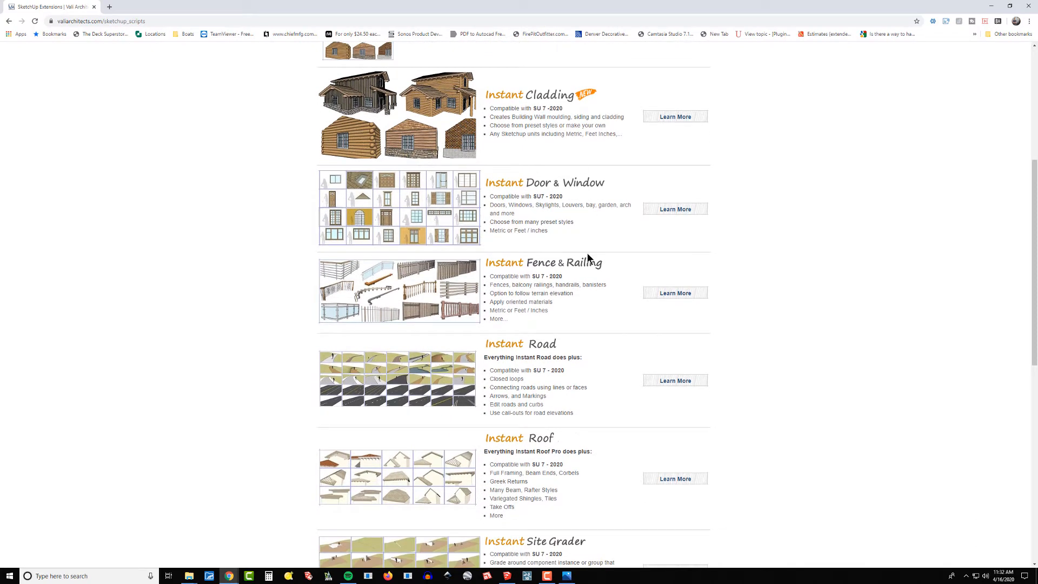
scroll(557, 241, down, 5)
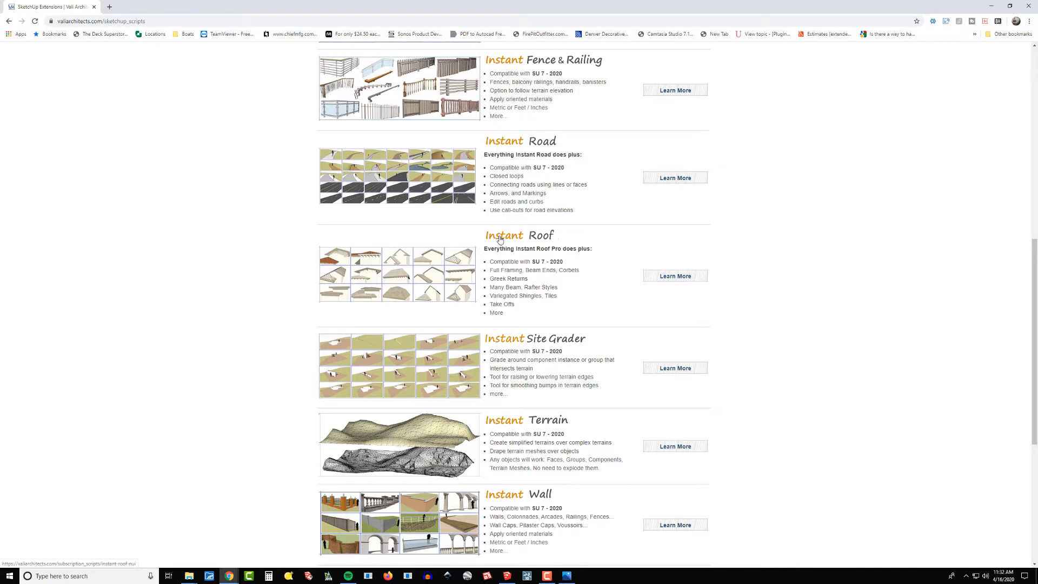
scroll(561, 349, down, 2)
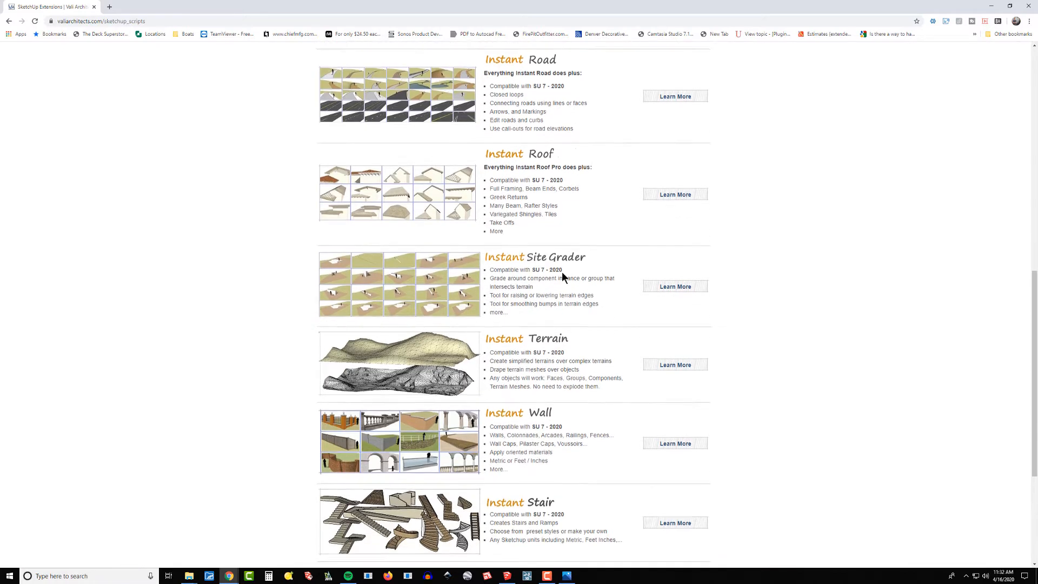
scroll(561, 274, down, 4)
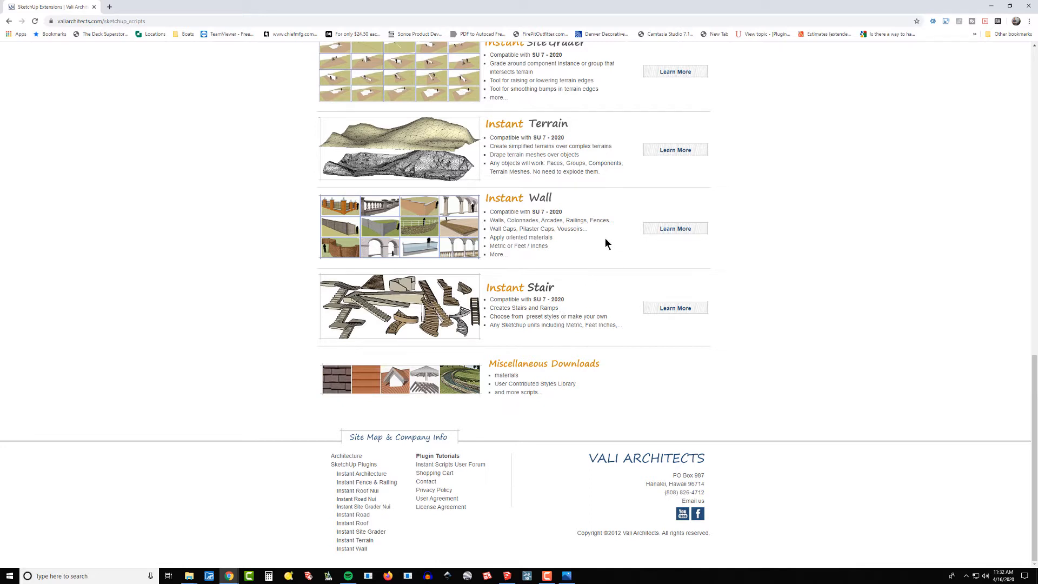
scroll(601, 304, up, 14)
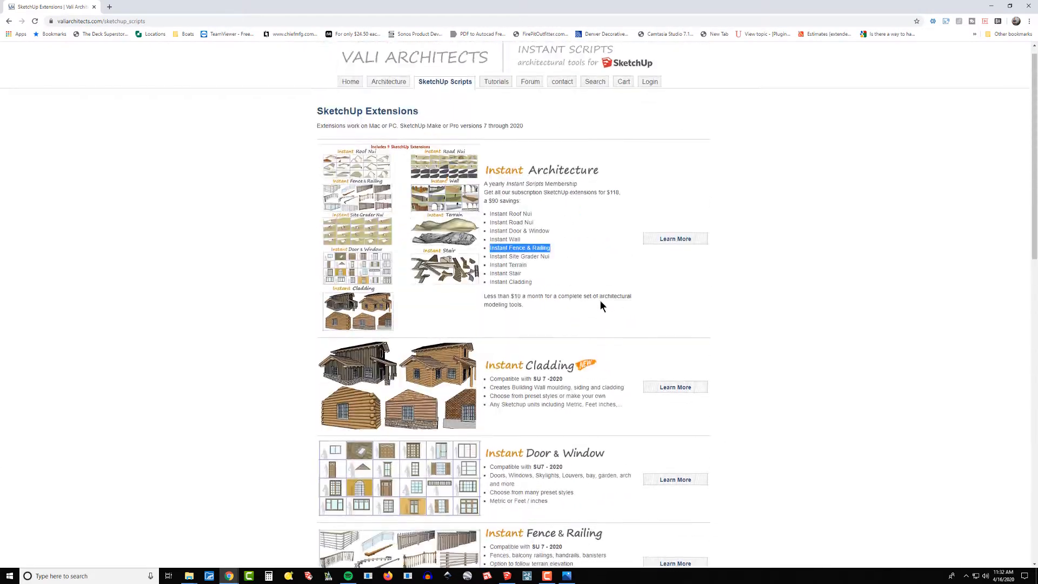
scroll(600, 301, up, 1)
Close the extensions web page, switch to the house model in SketchUp and inspect the window rectangles on the side wall.
click(94, 6)
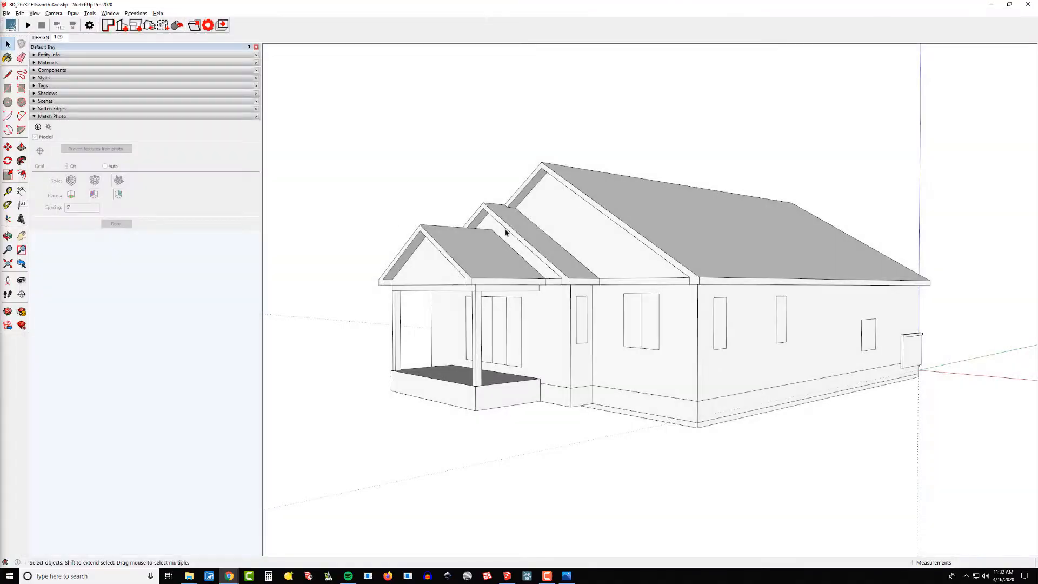
key(space)
scroll(579, 398, up, 3)
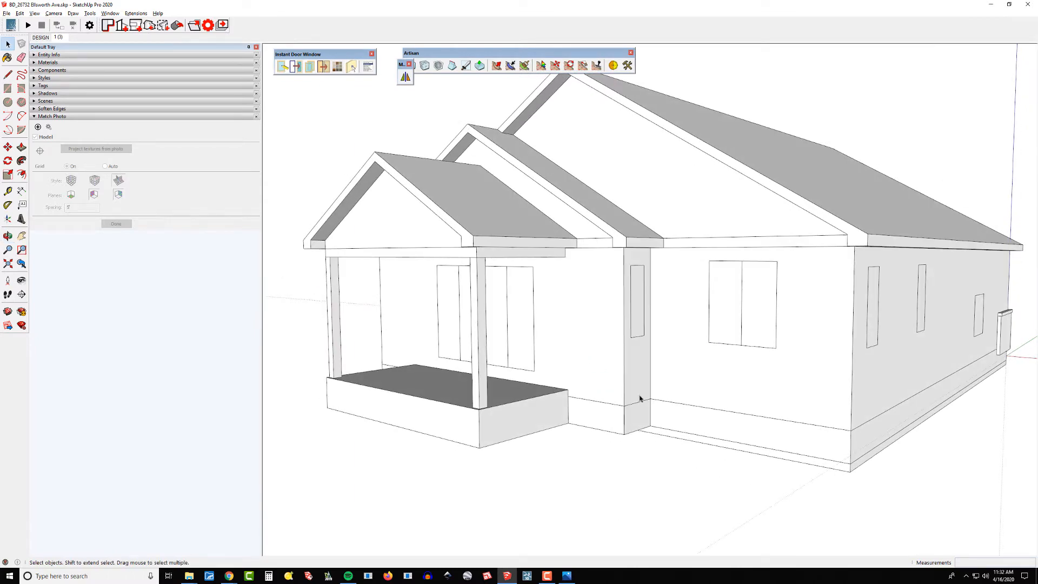
middle_drag(741, 378, 631, 362)
scroll(528, 324, up, 2)
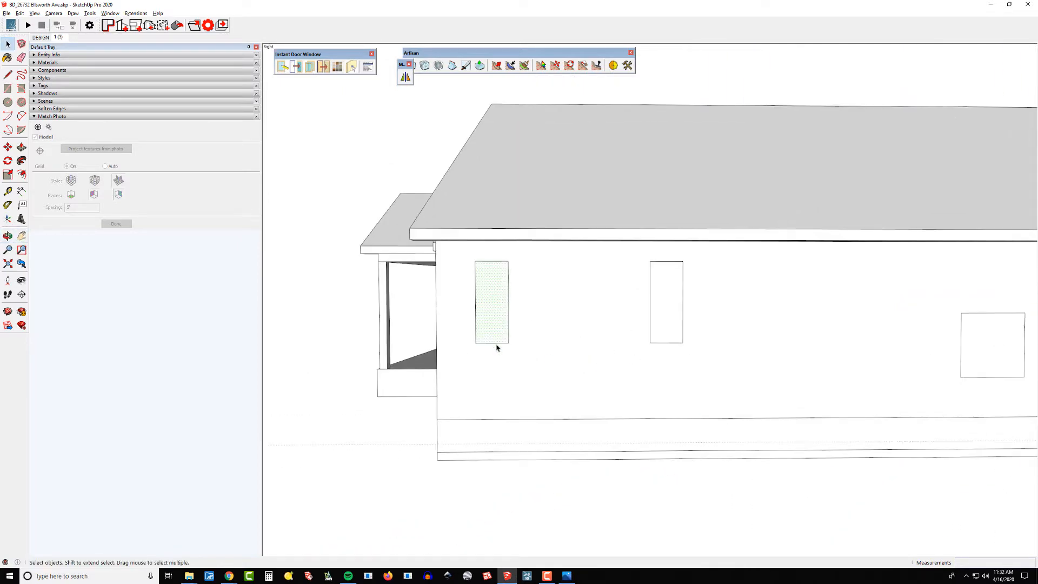
scroll(498, 287, up, 3)
middle_drag(516, 308, 533, 310)
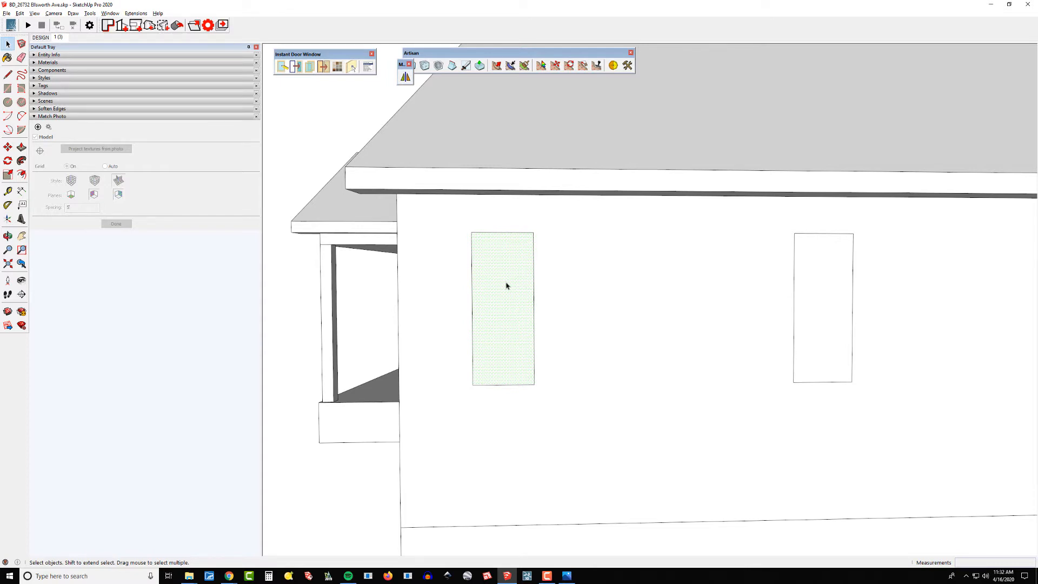
Try to create a window with Create Door Window - size from Rectangle on the side wall's window rectangle nearest the porch.
double_click(508, 313)
ctrl+shift+click(504, 294)
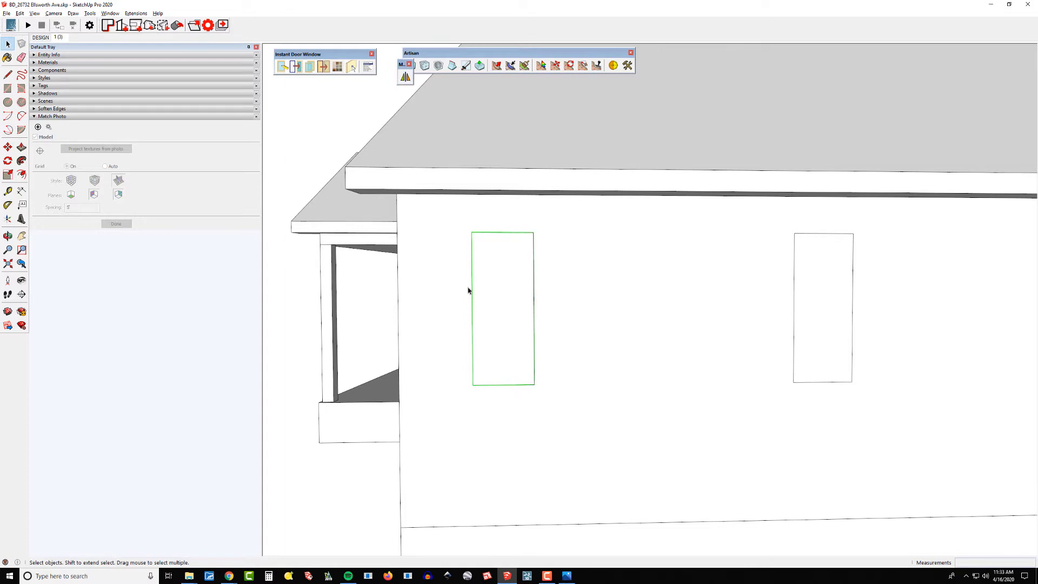
ctrl+click(505, 298)
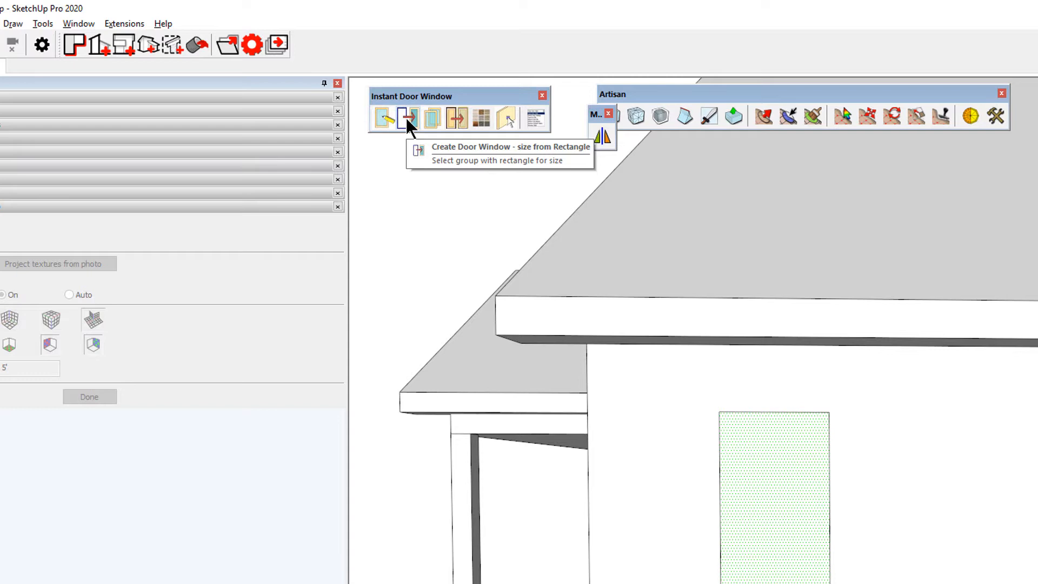
click(406, 115)
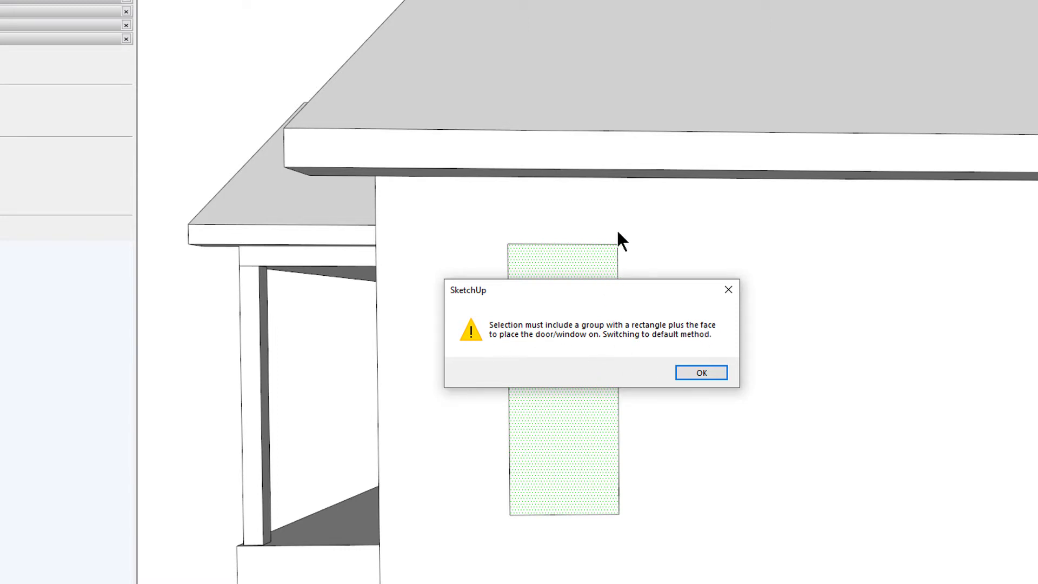
click(734, 293)
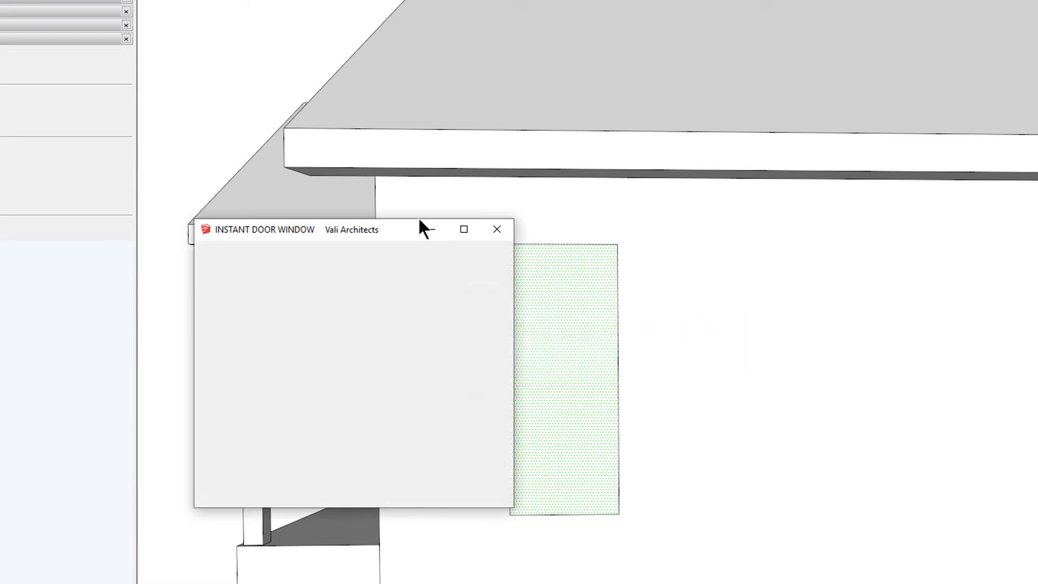
click(503, 231)
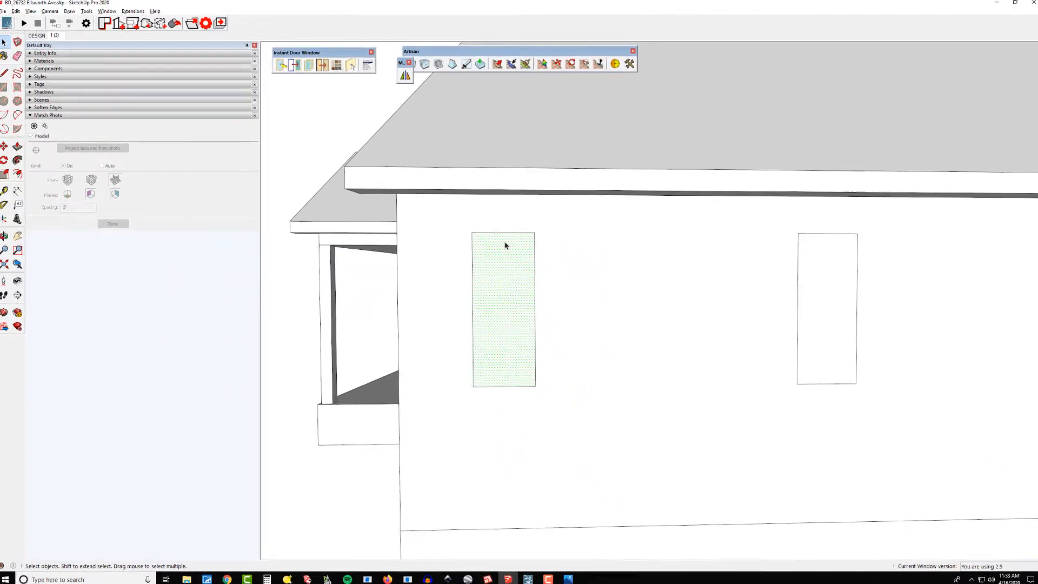
Try a crossing selection over the porch-side window rectangle to pick its outline, and clear the selection.
scroll(511, 267, down, 2)
middle_drag(511, 270, 463, 272)
scroll(464, 272, up, 2)
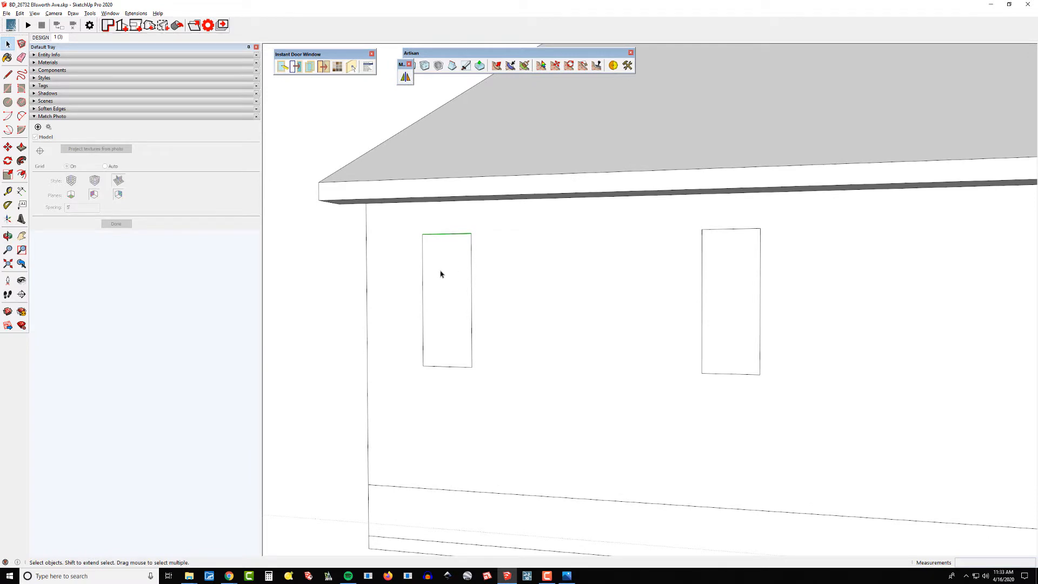
scroll(445, 281, up, 1)
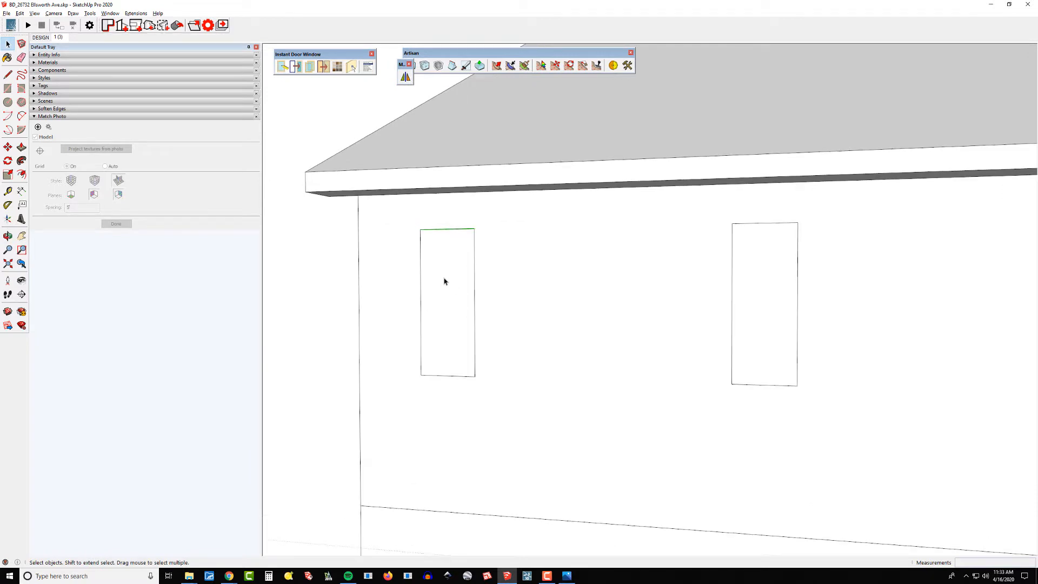
click(462, 322)
scroll(451, 246, down, 1)
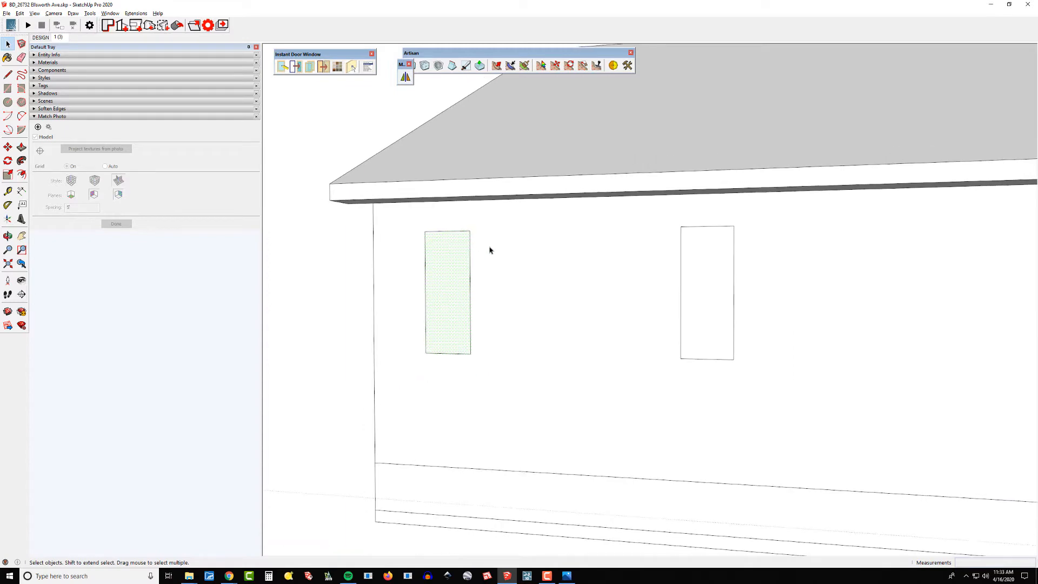
middle_drag(484, 261, 308, 266)
click(359, 264)
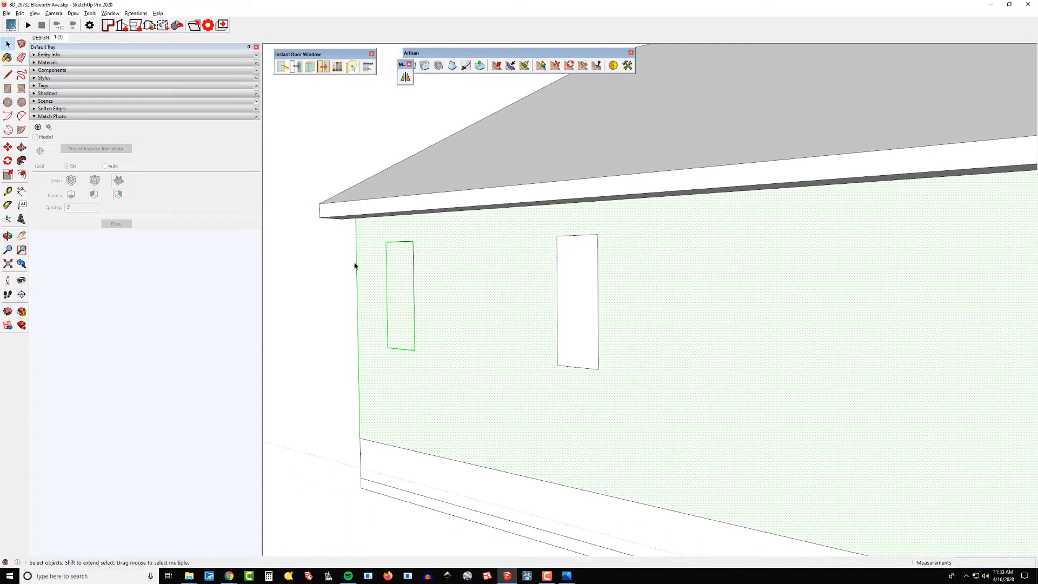
middle_drag(404, 303, 407, 258)
drag(402, 256, 312, 248)
drag(407, 257, 325, 246)
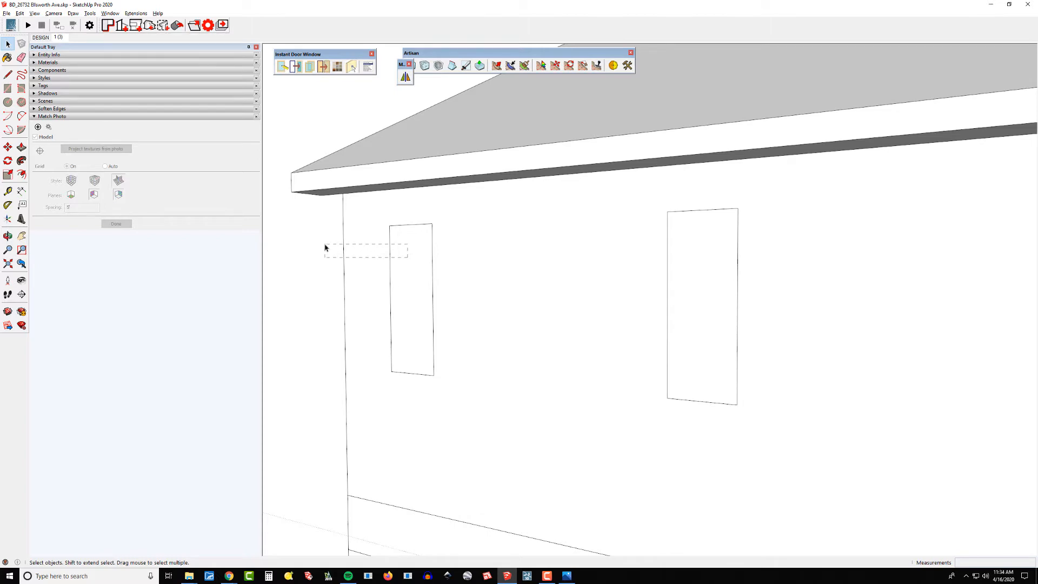
drag(325, 247, 325, 248)
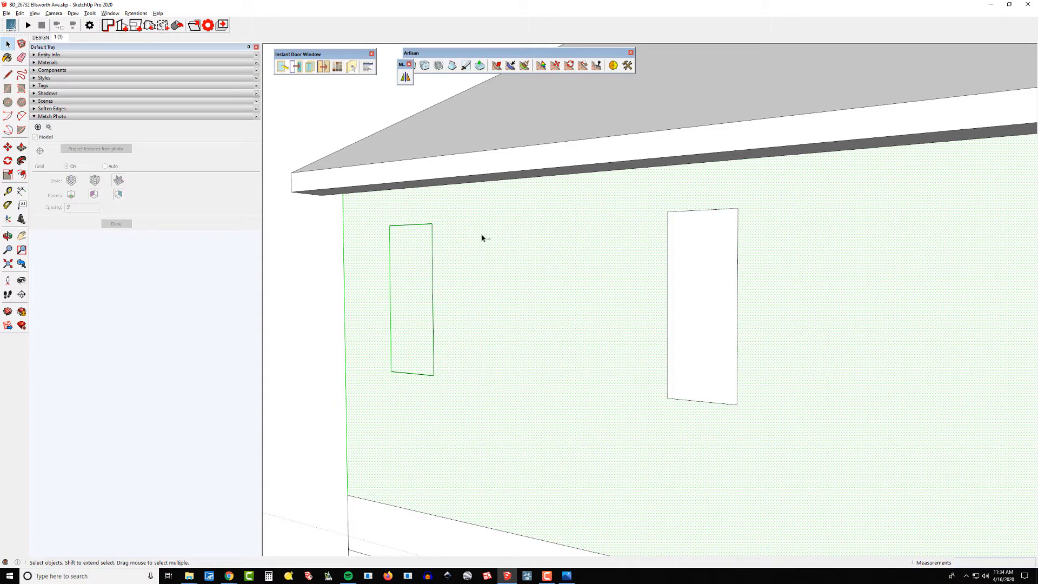
key(ctrl+t)
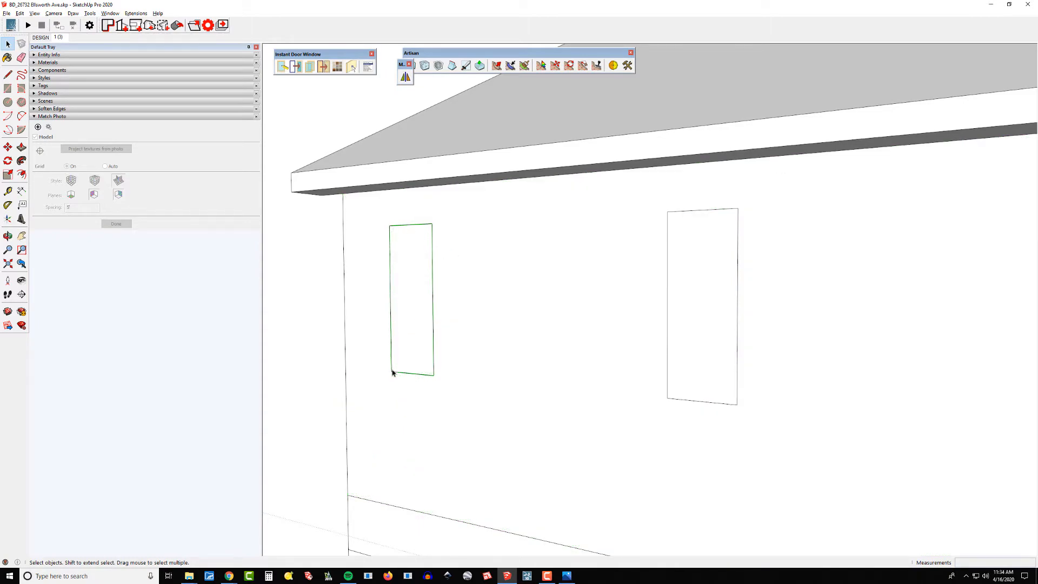
Check the window rectangle's outline group in Entity Info and add the face inside it to the selection.
middle_drag(393, 373, 550, 320)
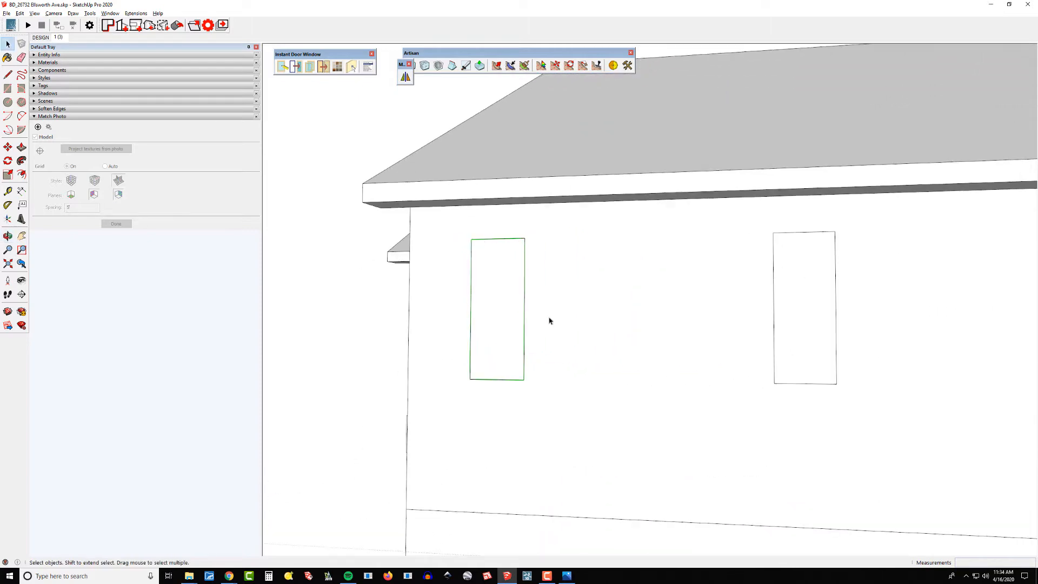
click(166, 54)
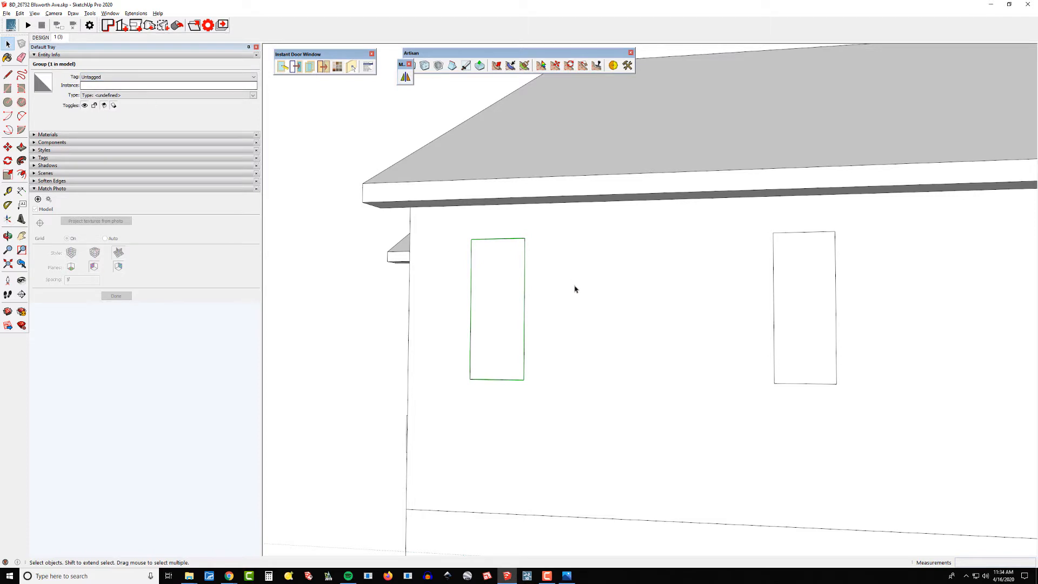
click(497, 277)
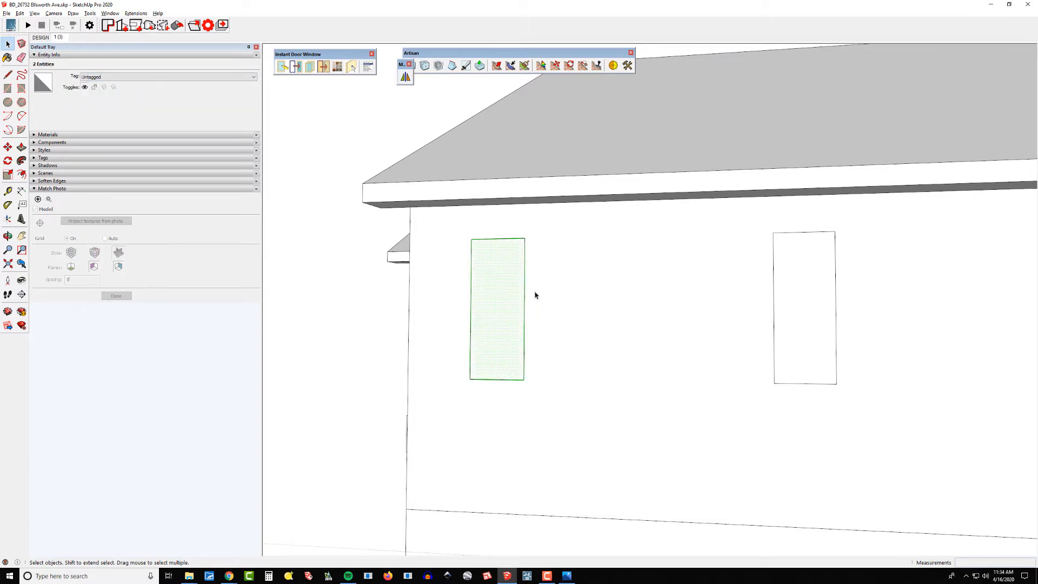
Start a door/window for the selected rectangle with Instant Door Window and open the style gallery of the Windows library.
click(296, 67)
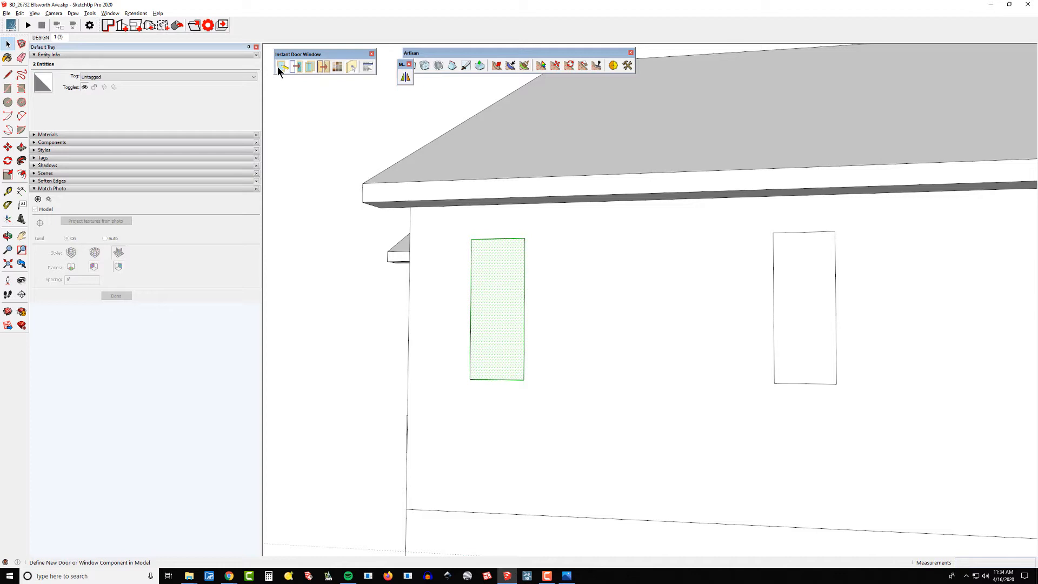
click(280, 69)
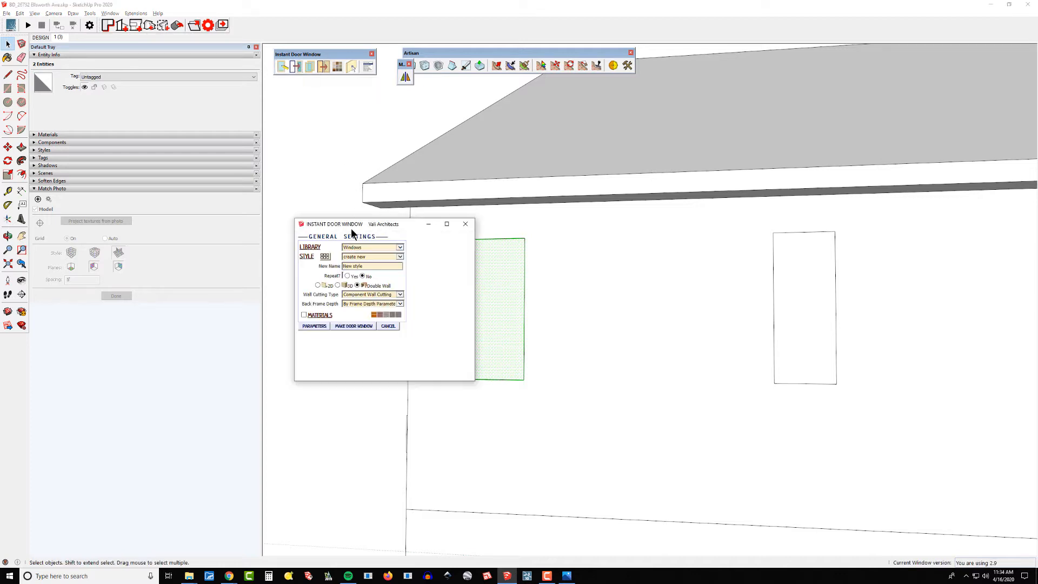
drag(355, 223, 311, 124)
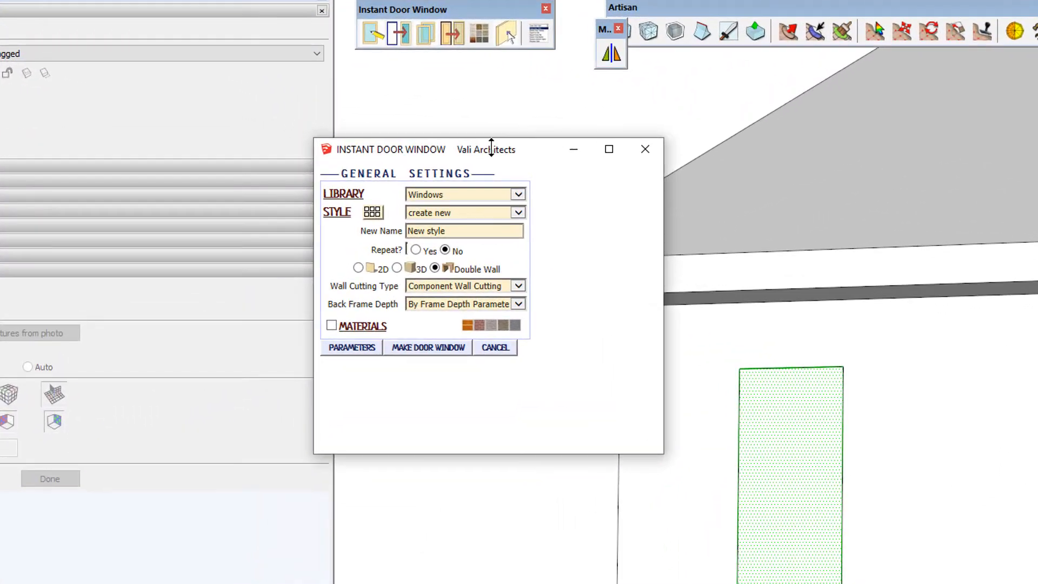
click(372, 212)
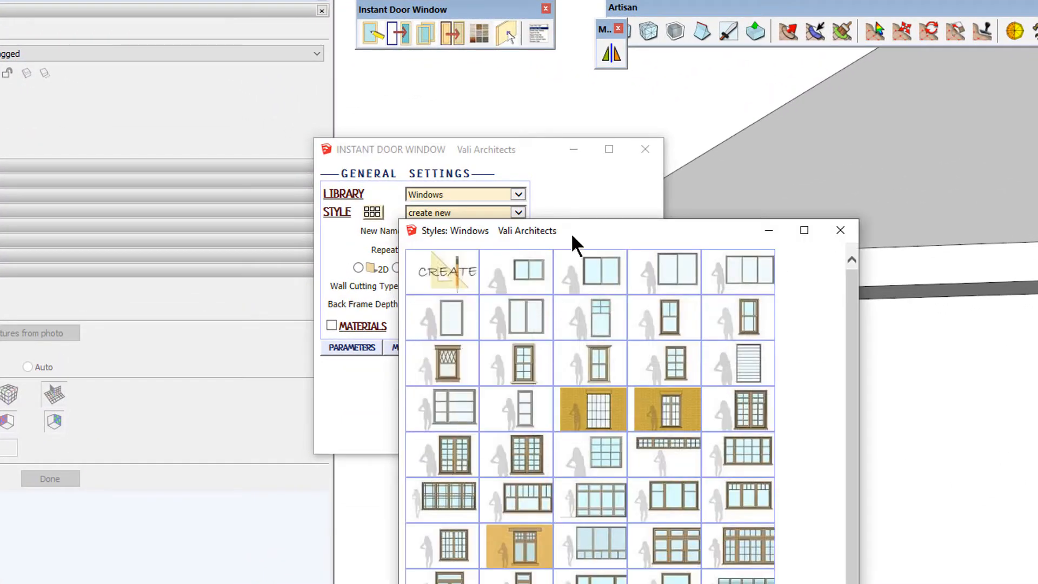
drag(572, 233, 243, 414)
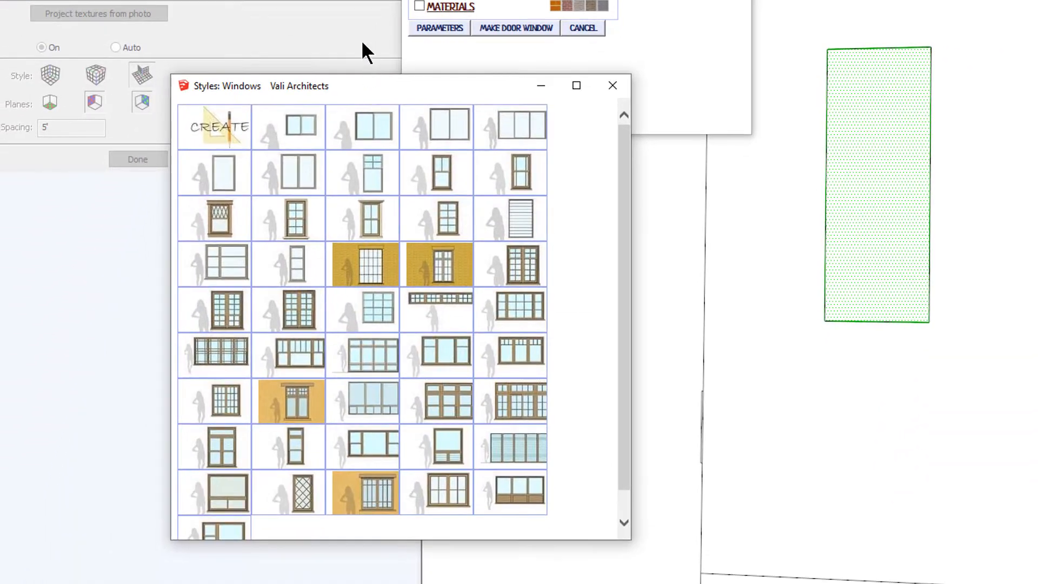
Close the style gallery and examine the selected window in the matched photo to determine its type.
mouse_move(454, 219)
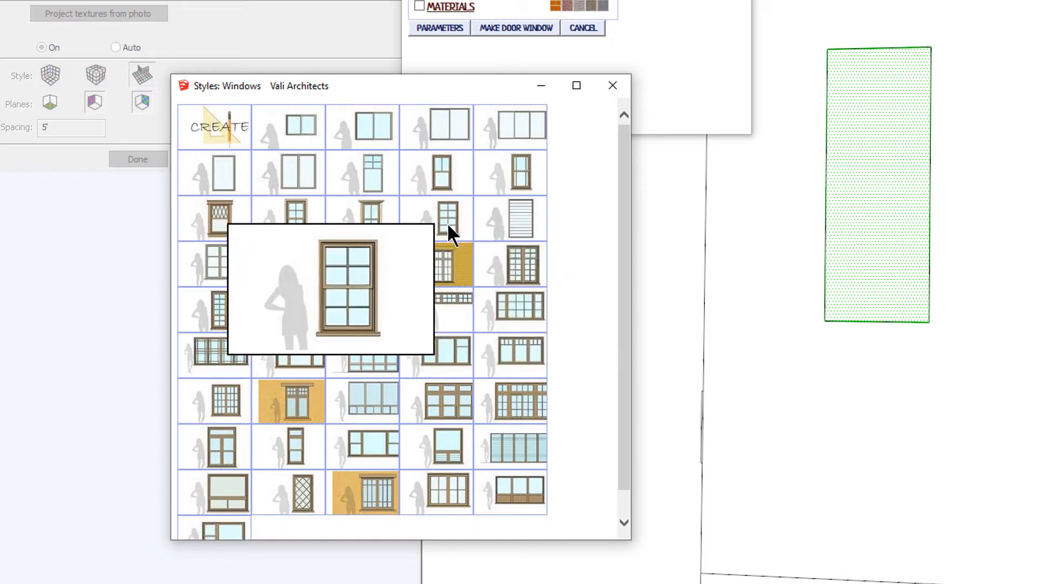
click(613, 86)
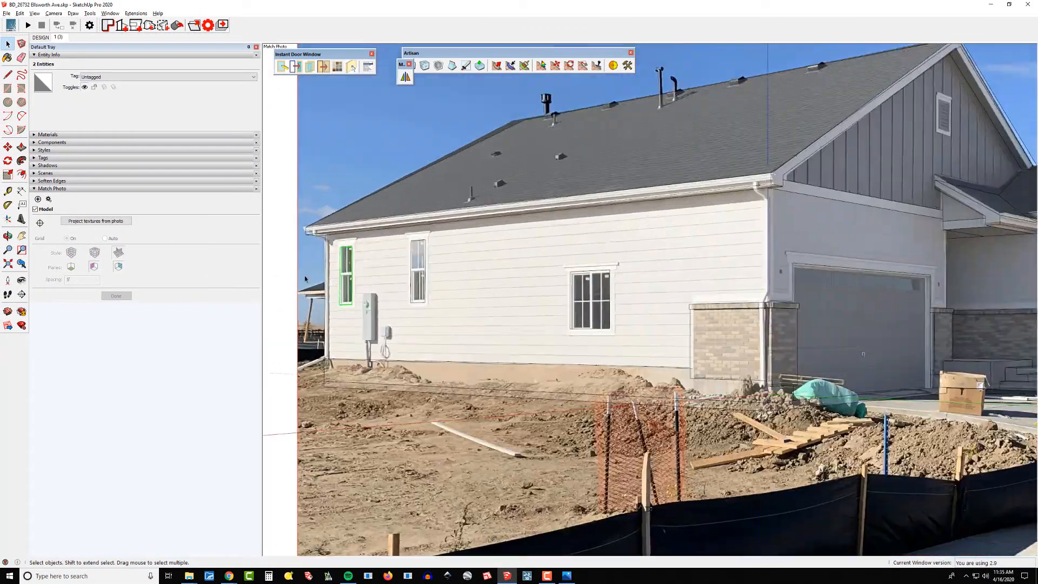
scroll(305, 279, up, 6)
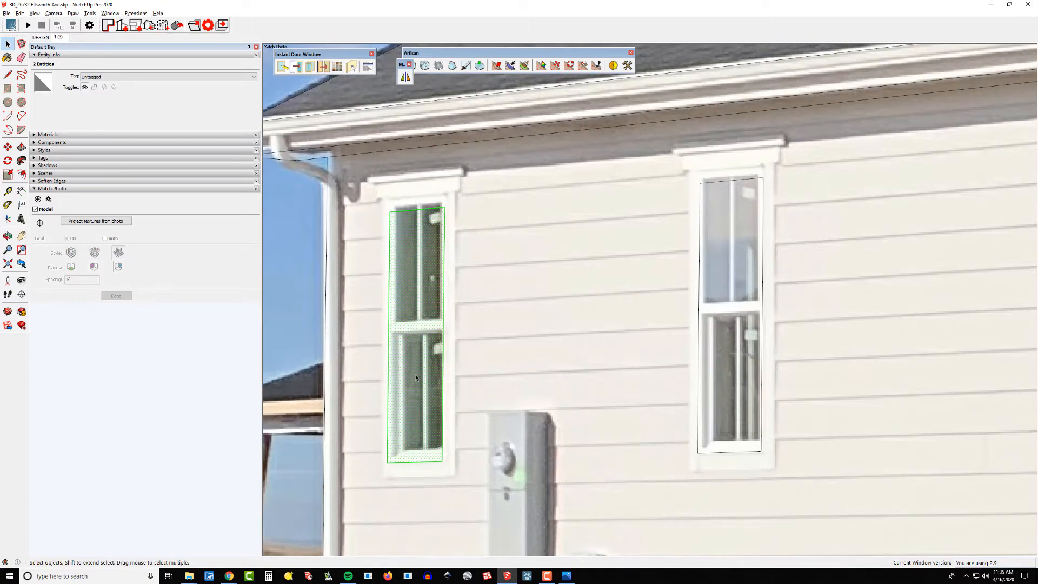
scroll(397, 239, down, 6)
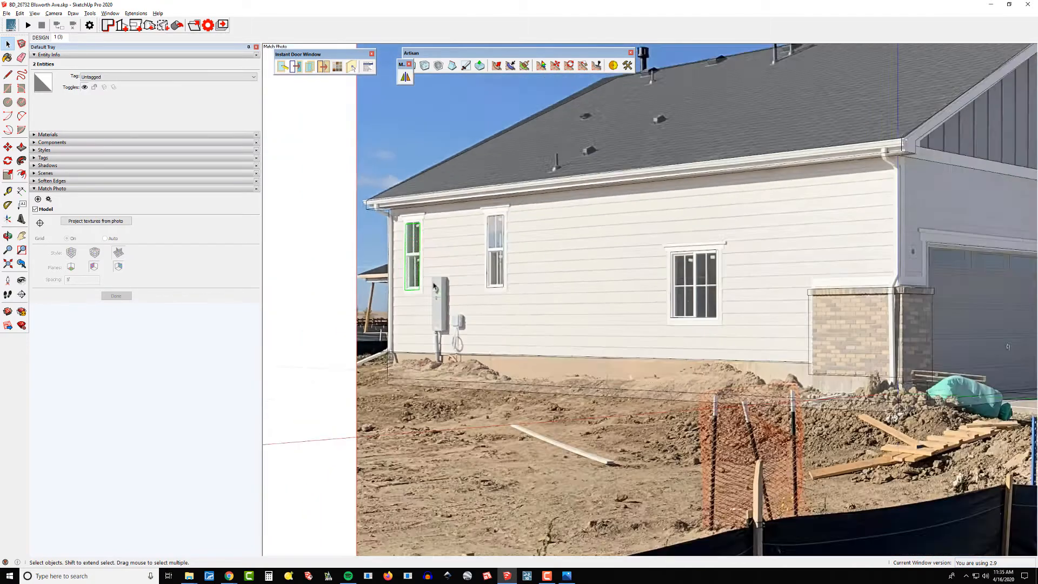
middle_drag(411, 232, 482, 291)
Start a window for the selected rectangle with Instant Door Window and choose the Win W2440 Sgl Hung style from the Windows library.
click(301, 66)
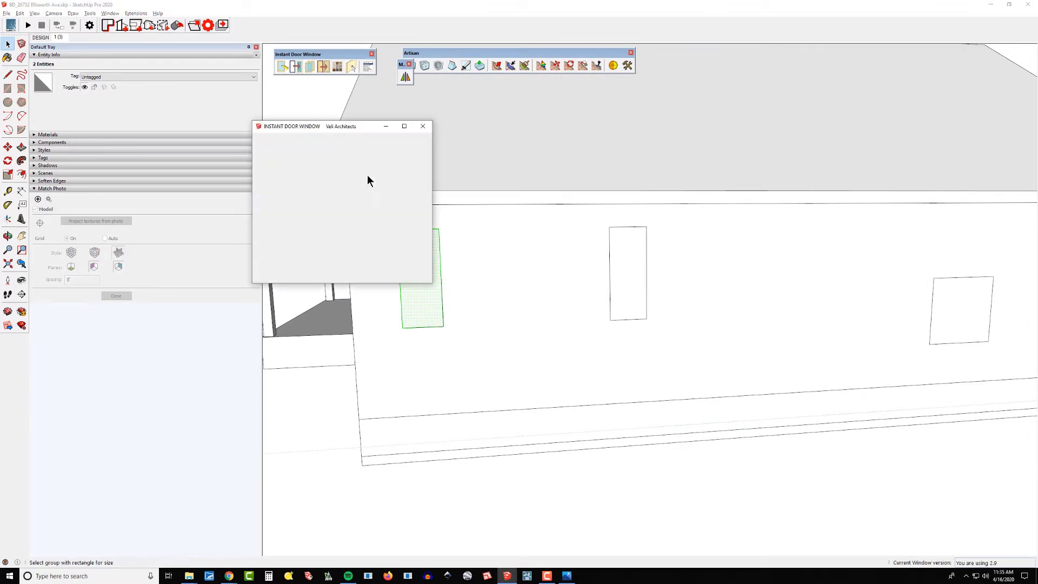
click(285, 158)
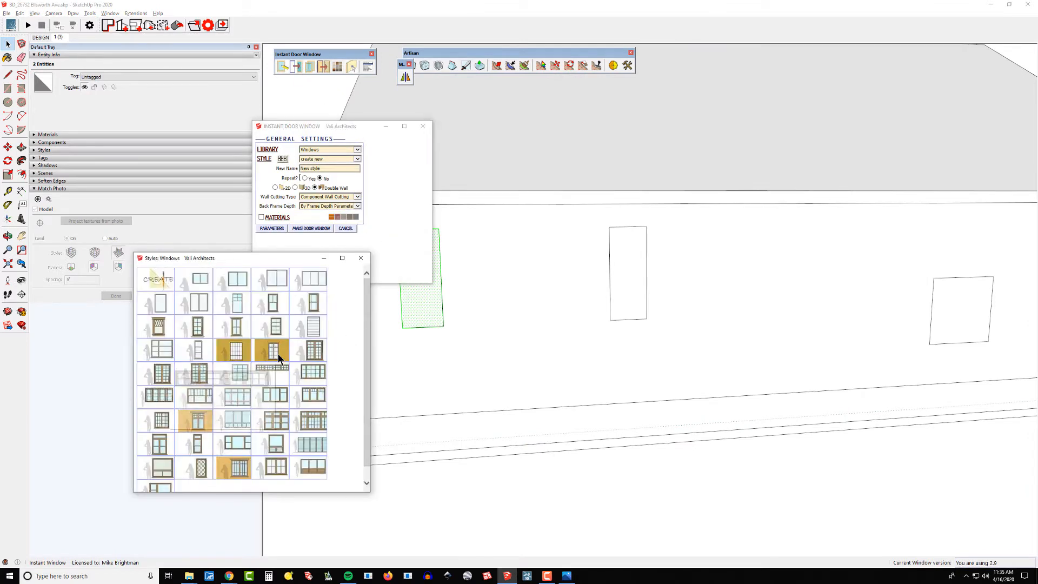
mouse_move(275, 354)
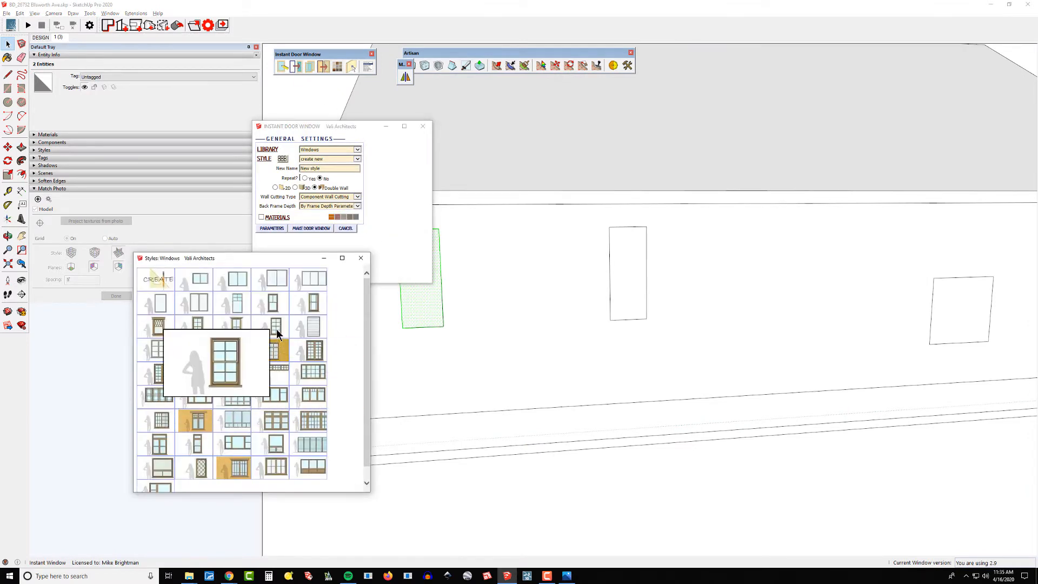
click(277, 331)
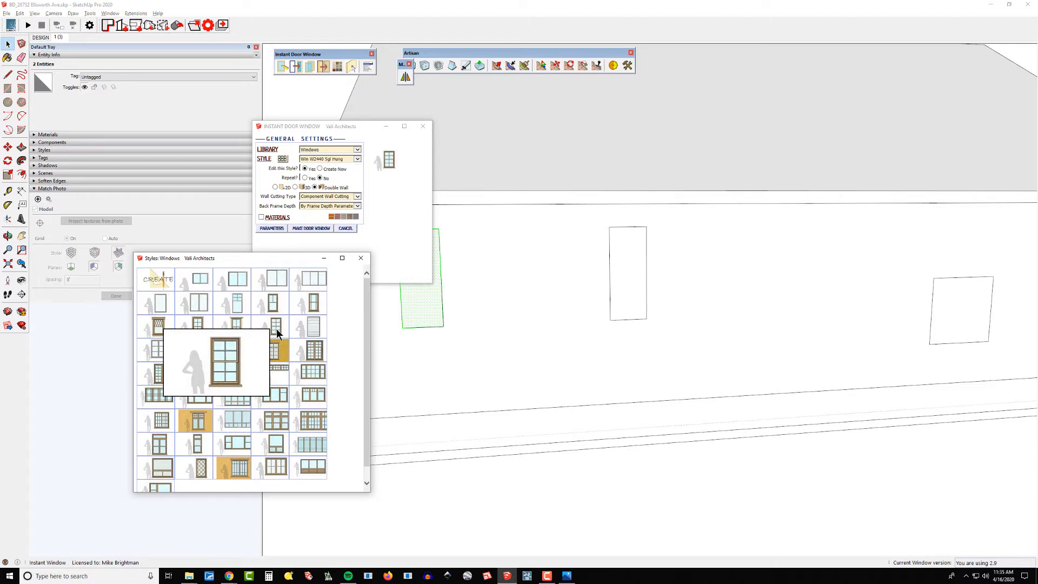
click(361, 258)
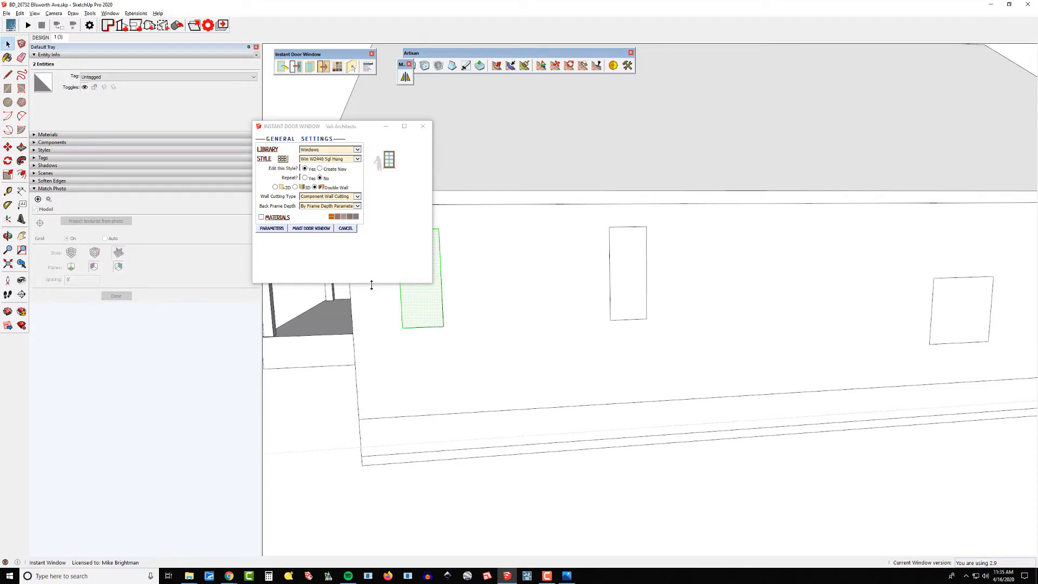
Show the window's style parameters in an enlarged dialog and set the wall mode to 3D.
drag(371, 282, 370, 370)
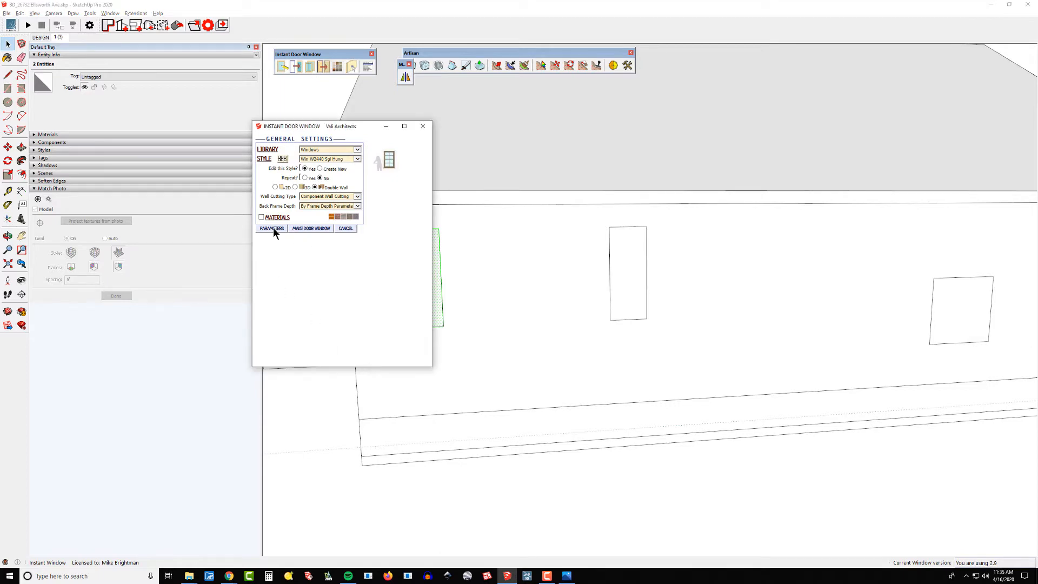
click(274, 228)
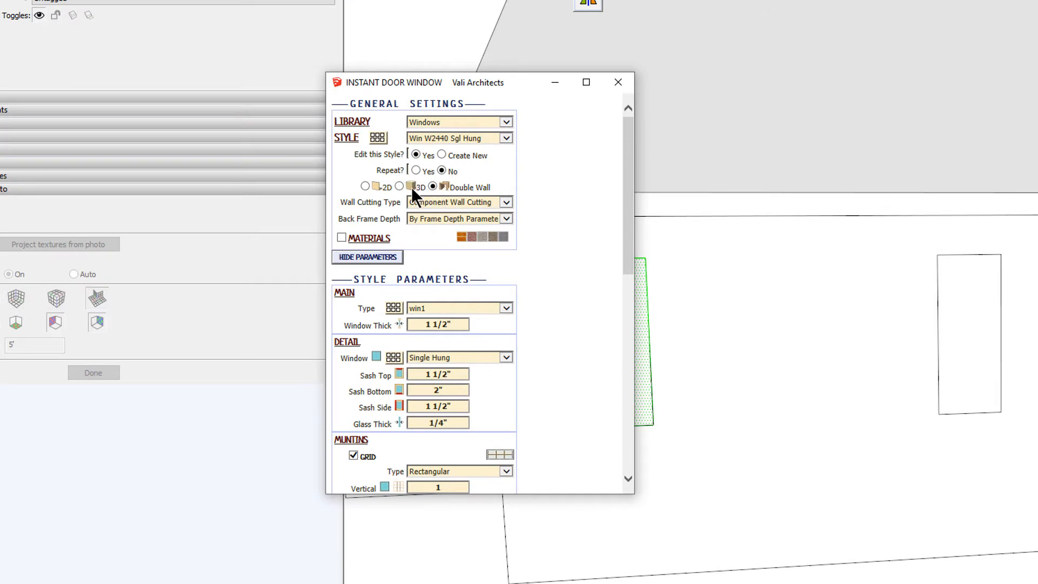
click(399, 186)
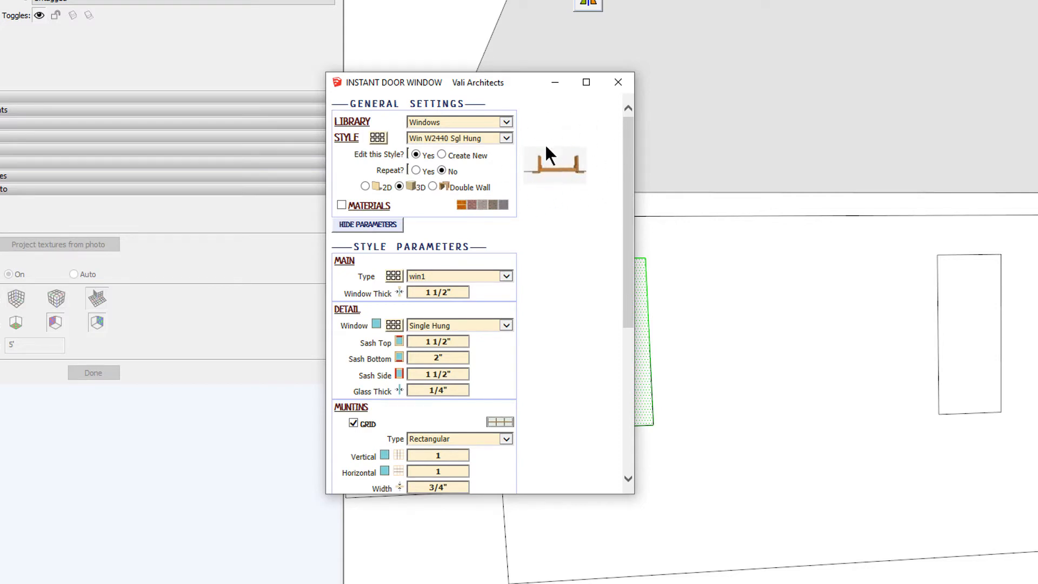
click(433, 185)
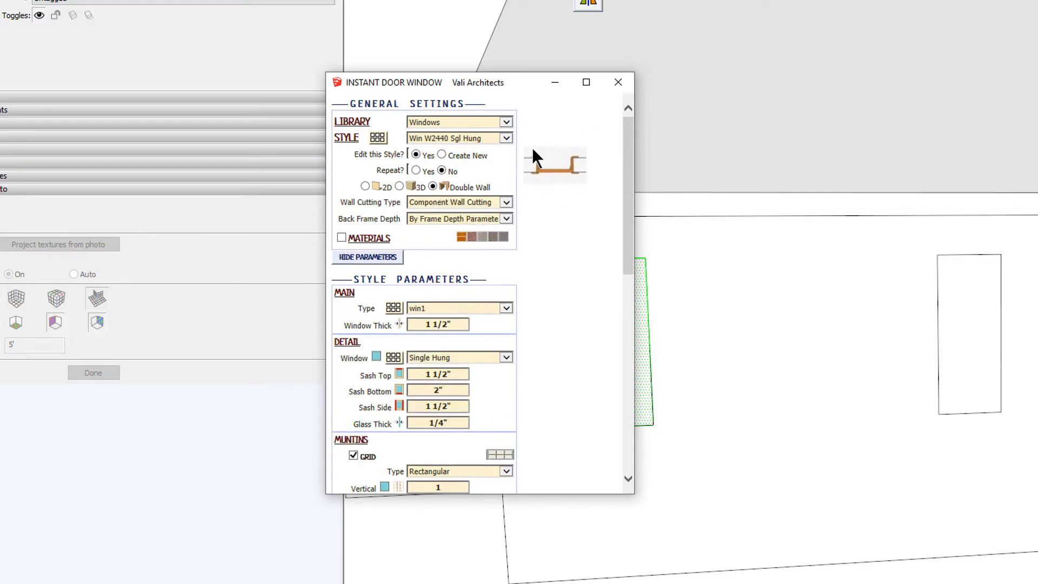
click(399, 186)
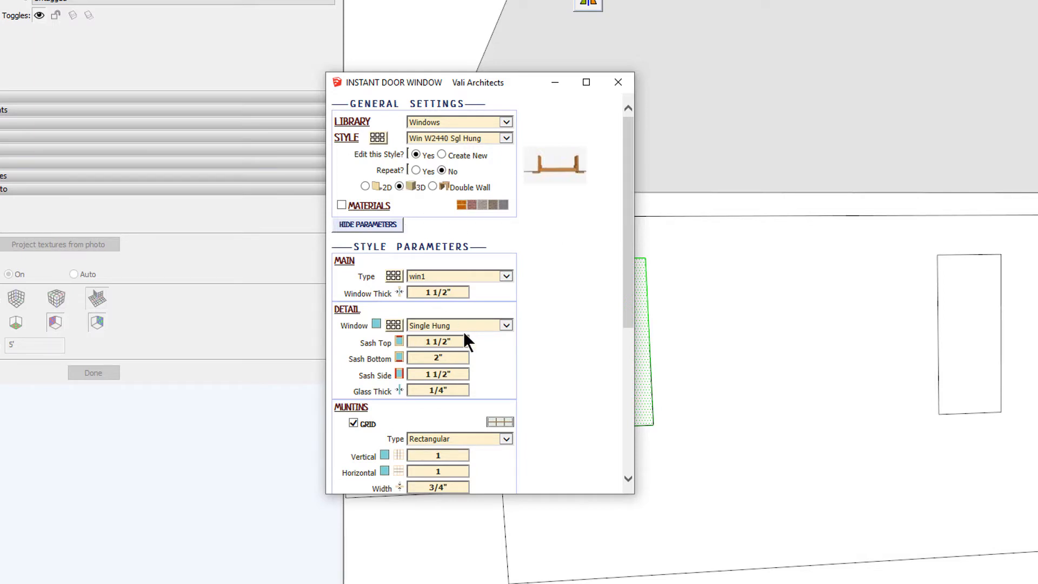
Examine the available sash layouts in Window Options, including the single hung one, without changing the selection.
scroll(525, 358, down, 1)
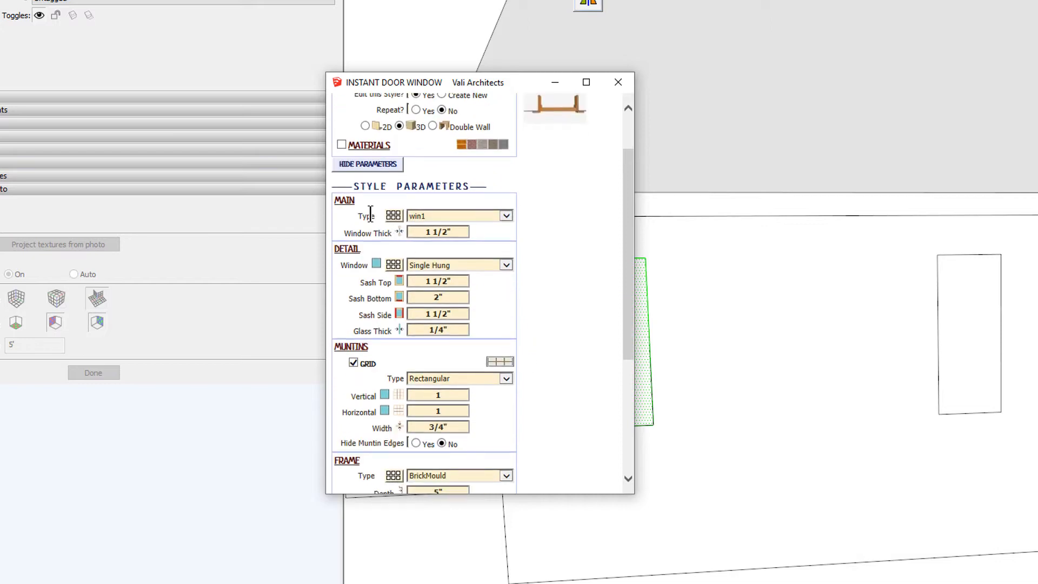
click(395, 265)
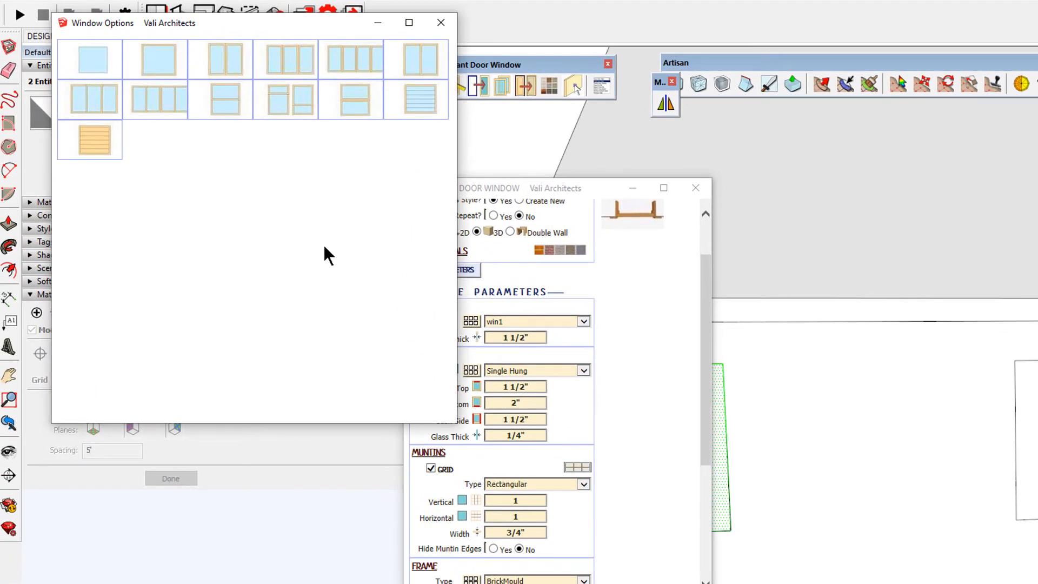
mouse_move(218, 47)
mouse_move(224, 92)
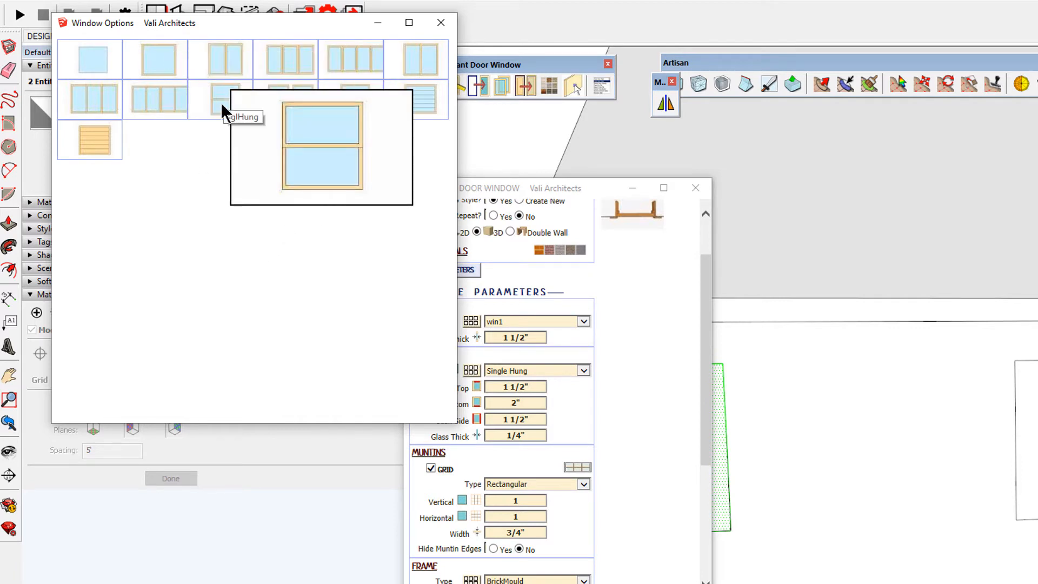
click(441, 22)
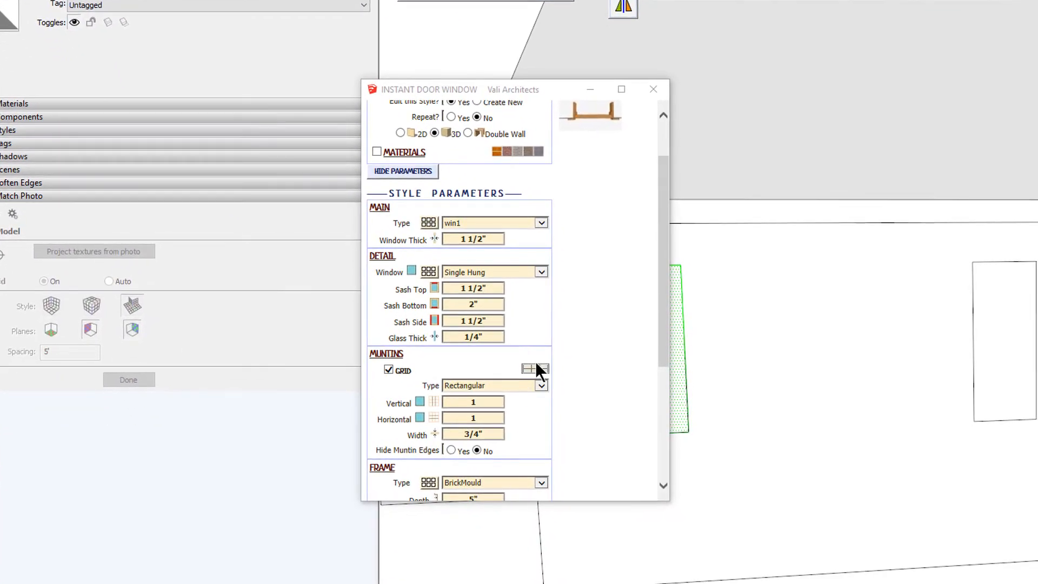
Set the number of horizontal muntins in the window grid to 0.
scroll(501, 378, down, 1)
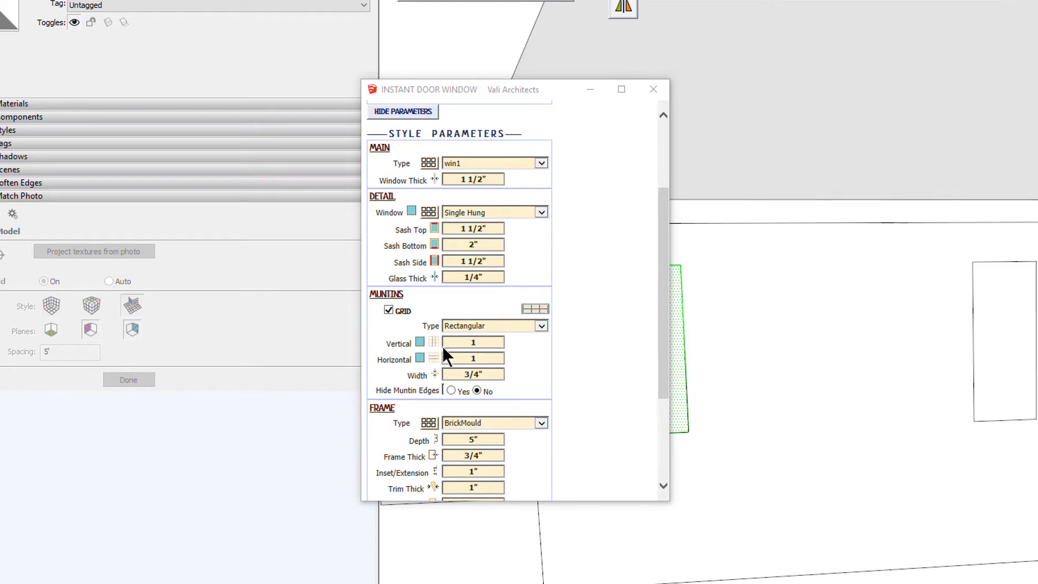
click(481, 359)
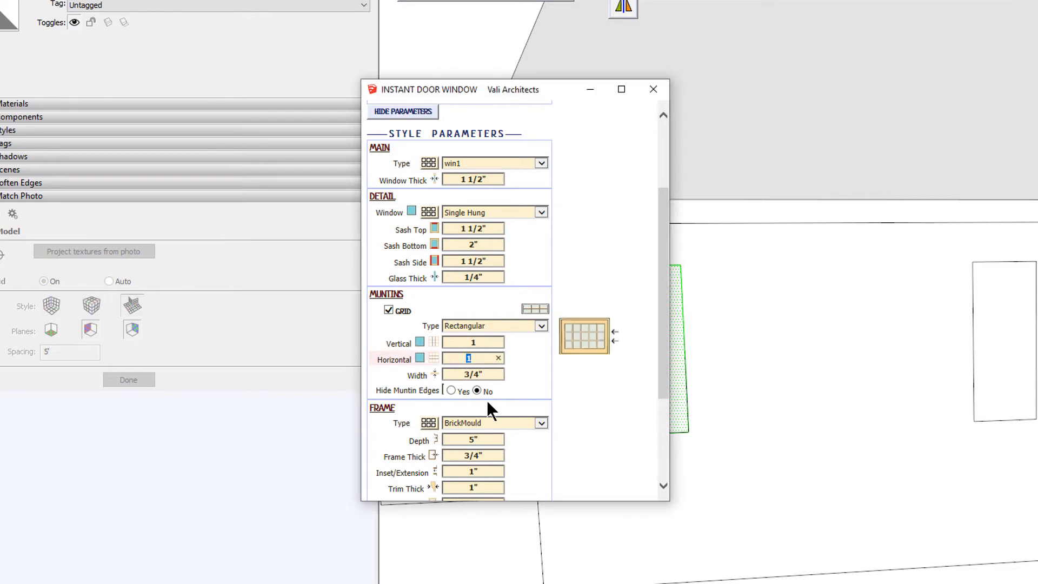
text(0)
click(592, 413)
scroll(621, 407, down, 1)
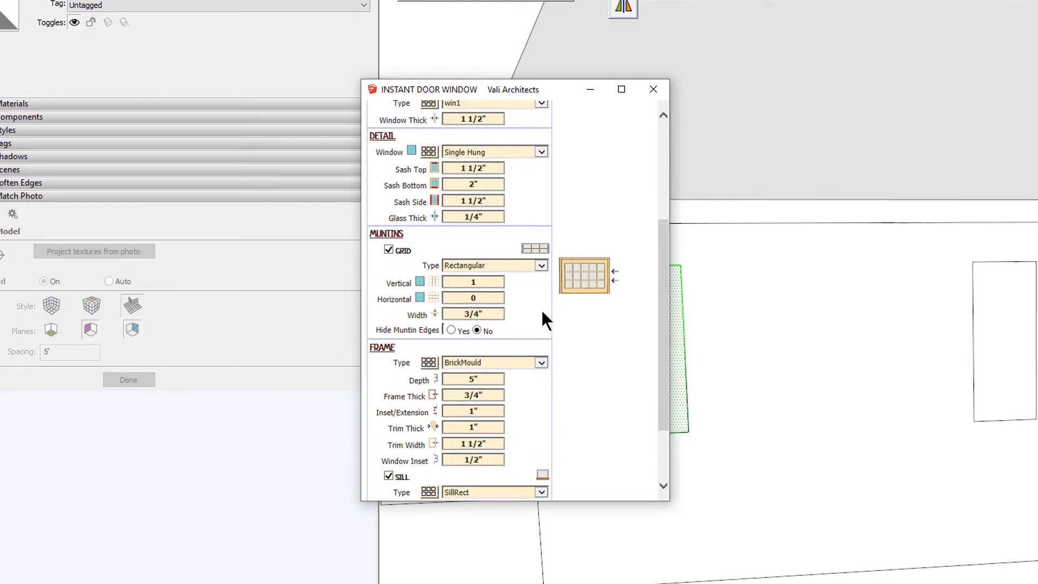
Change the window's frame type to Flat Trim from the surround options.
scroll(528, 403, down, 2)
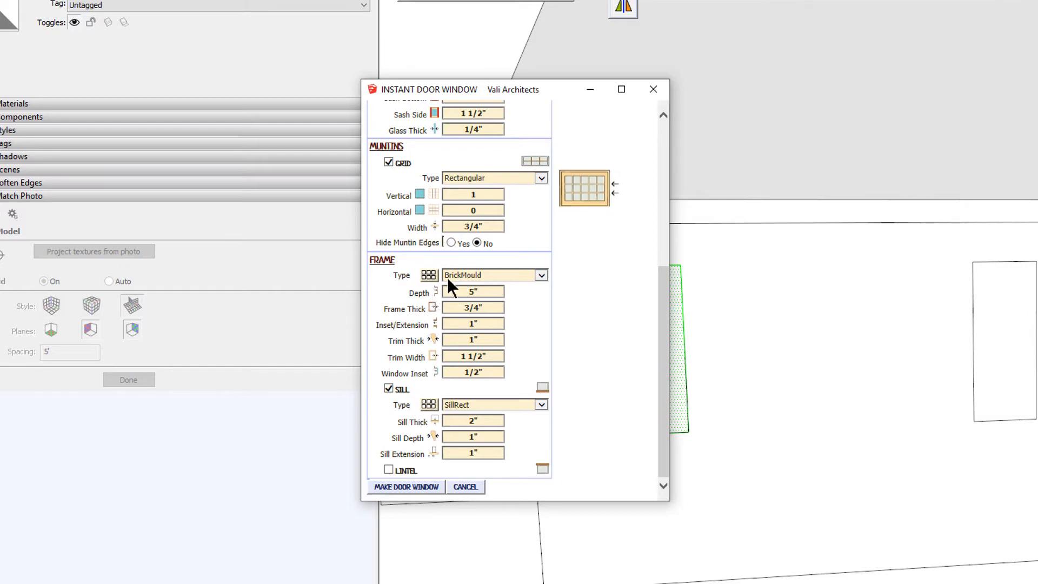
click(429, 276)
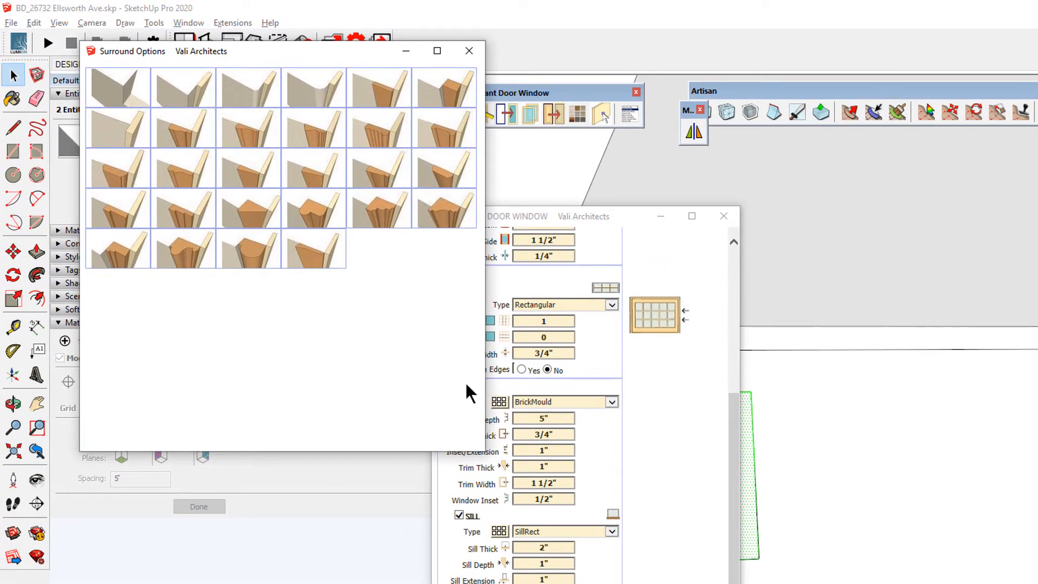
mouse_move(233, 106)
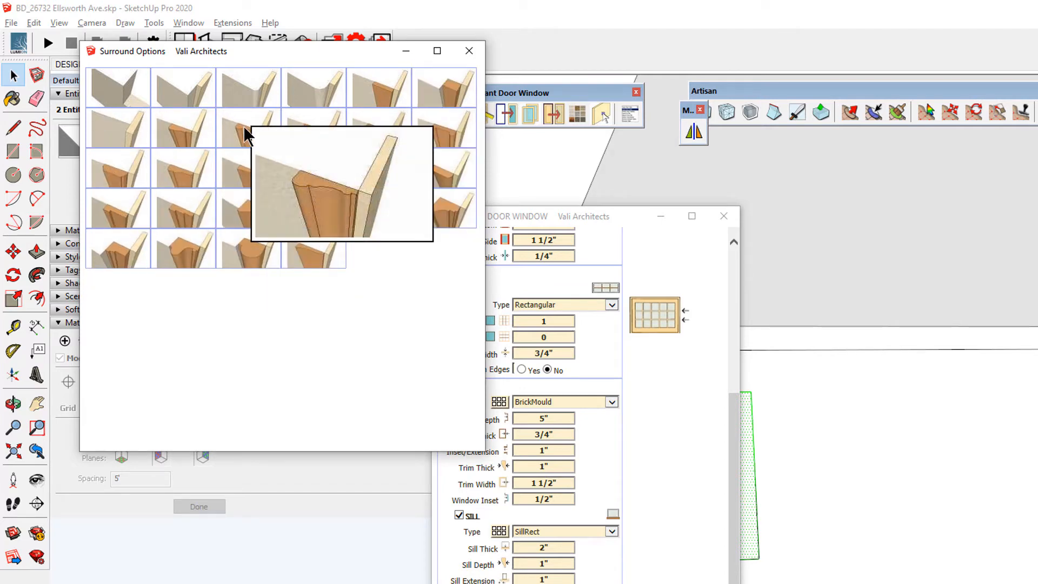
click(373, 90)
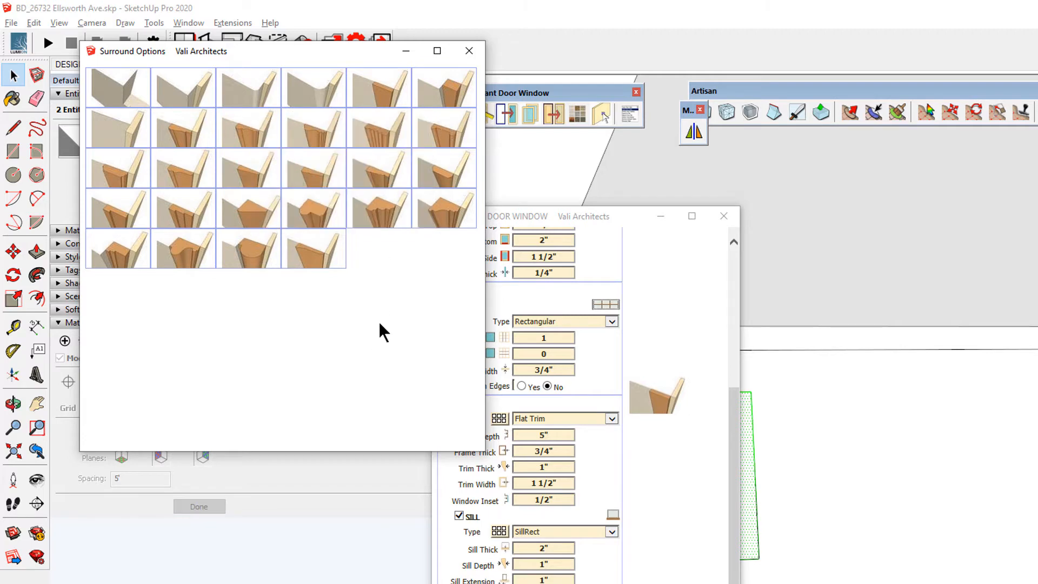
click(469, 52)
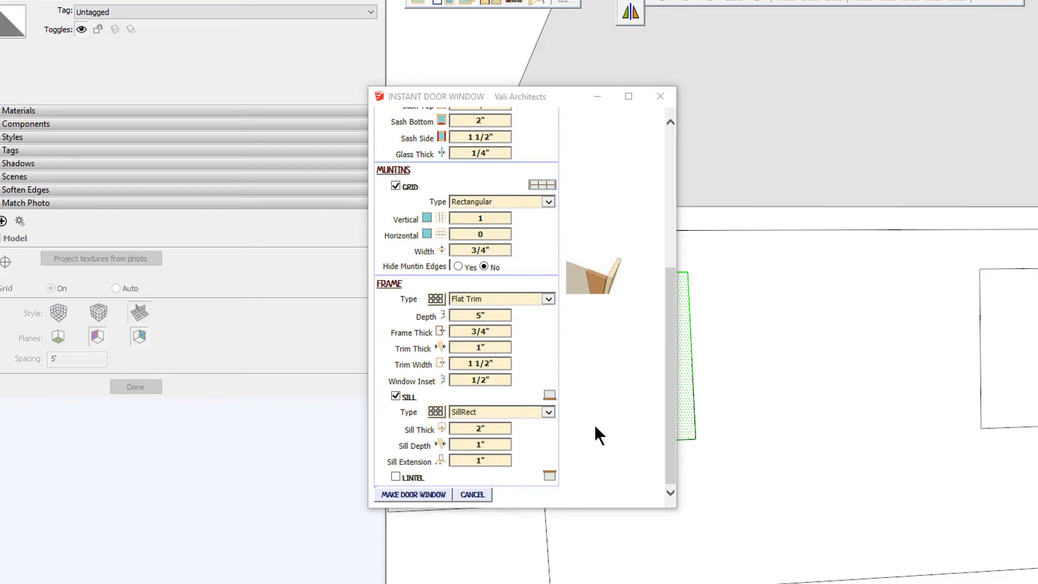
Review the window parameters, uncover the selected rectangle and make the window in the side wall.
scroll(611, 414, up, 5)
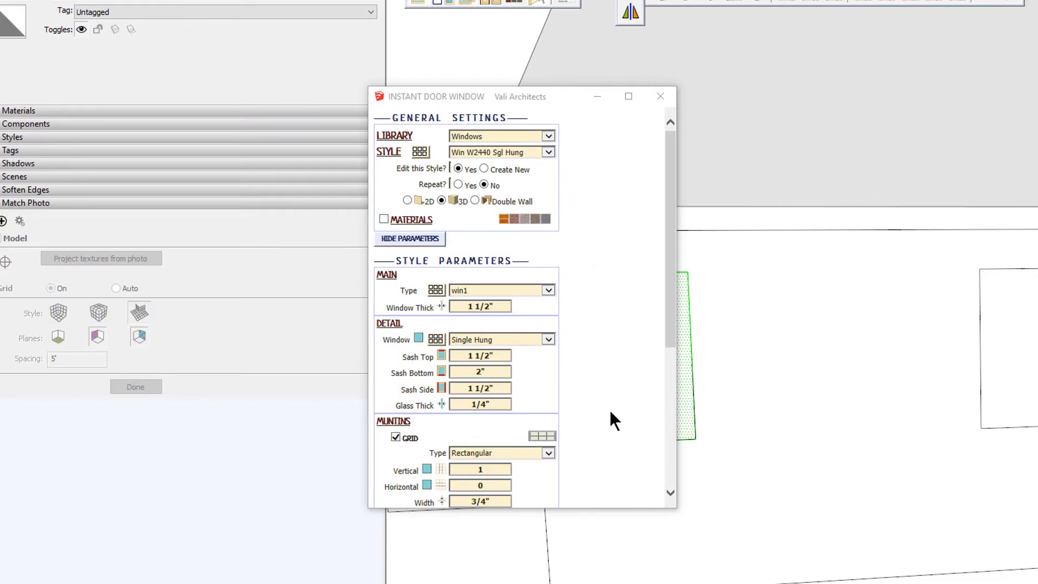
scroll(609, 408, down, 5)
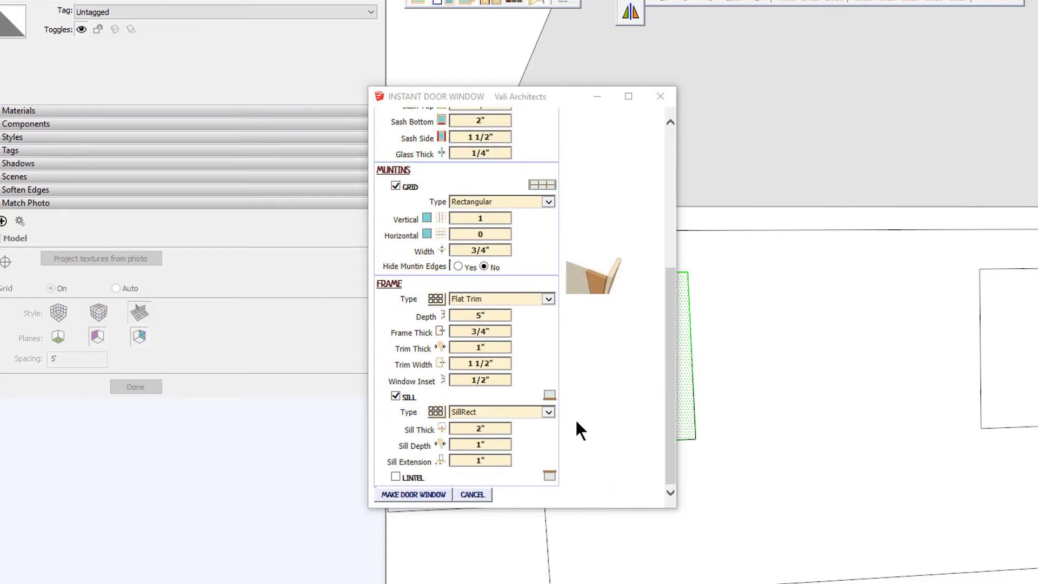
drag(527, 103, 997, 131)
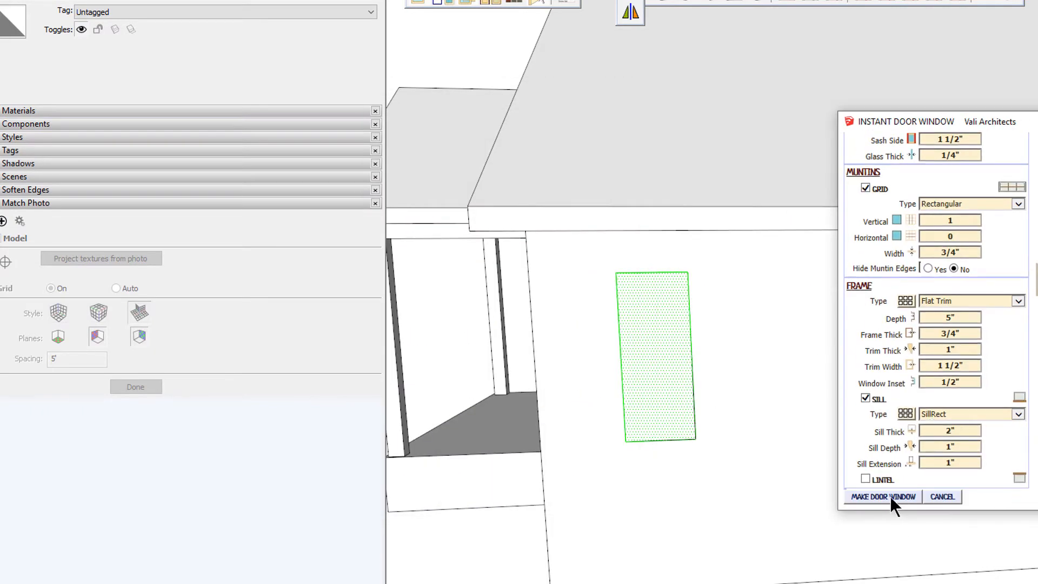
click(890, 496)
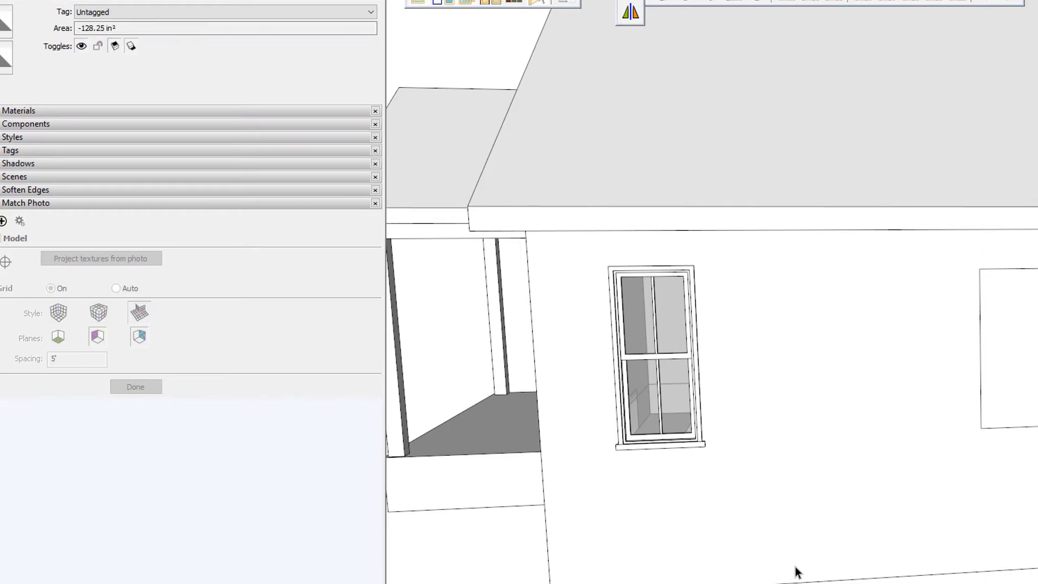
Examine the new window up close and compare its frame, muntins and sill with the matched photo.
scroll(695, 346, up, 3)
mouse_move(691, 511)
middle_down()
mouse_move(726, 485)
mouse_move(908, 455)
middle_up()
scroll(912, 400, up, 2)
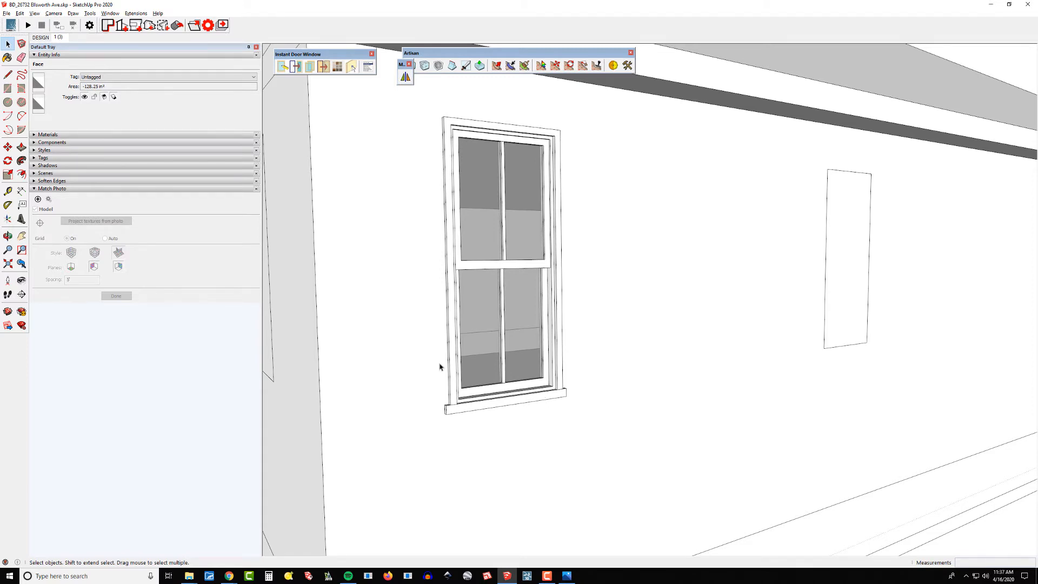
click(61, 36)
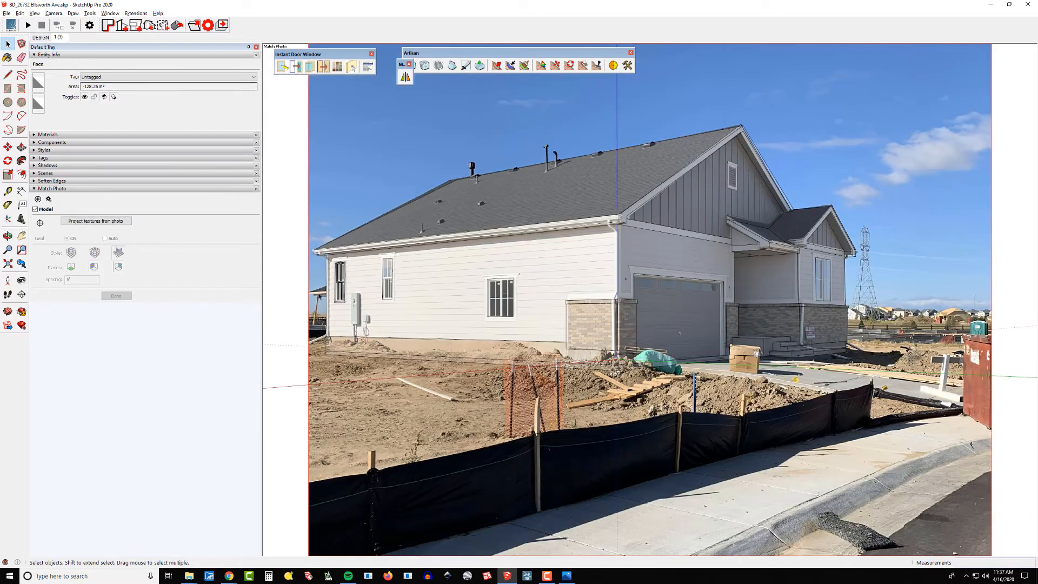
scroll(324, 270, up, 8)
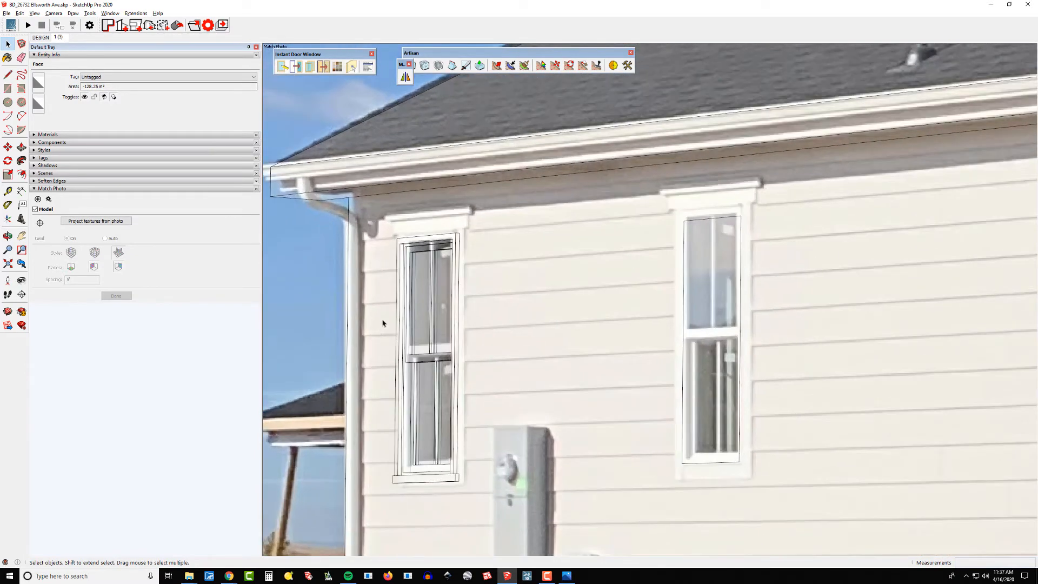
scroll(419, 506, up, 3)
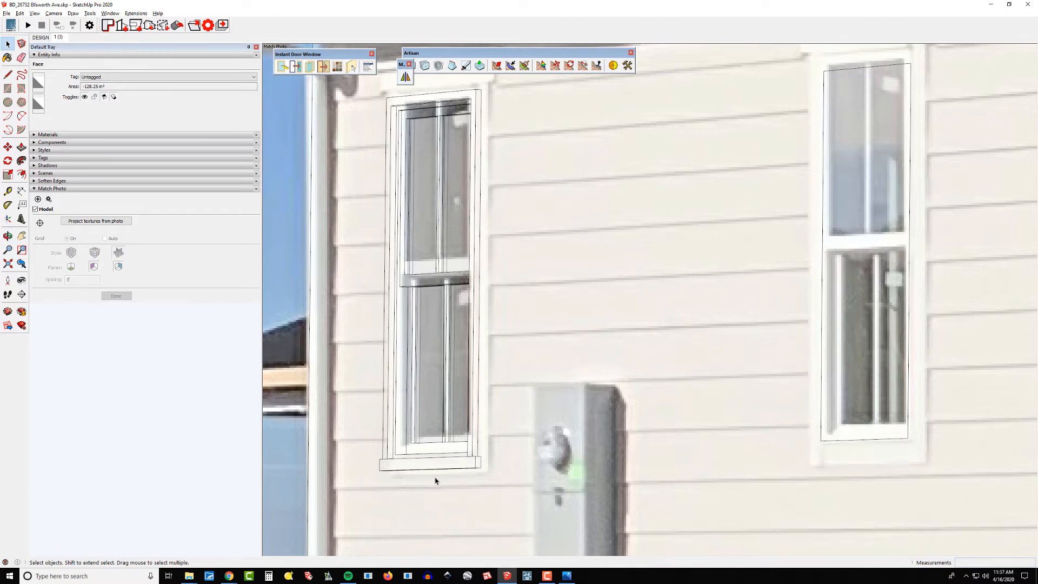
scroll(452, 489, down, 1)
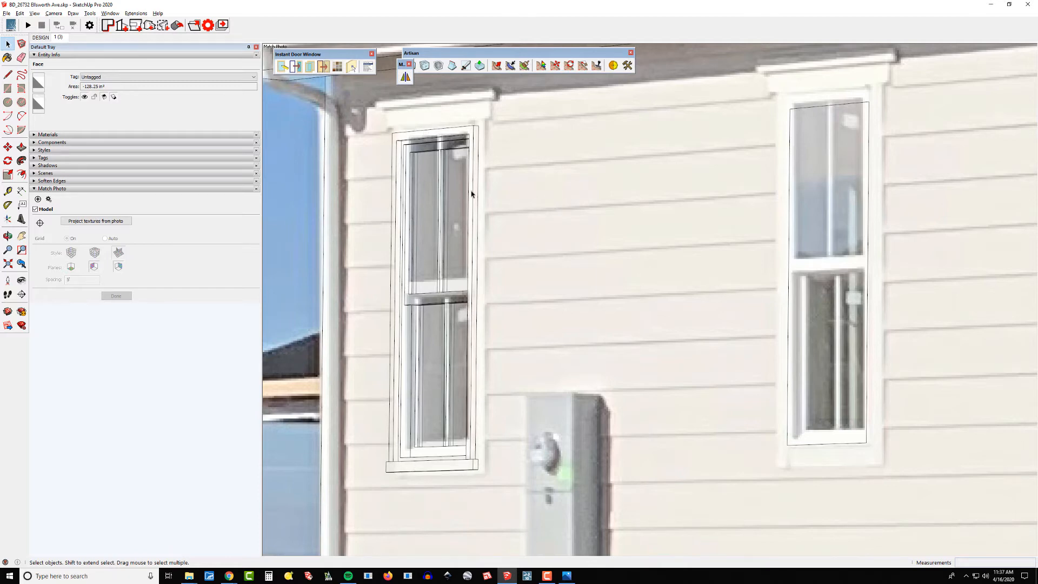
Undo the window with the sill made in the side wall.
scroll(438, 272, down, 5)
middle_drag(473, 309, 665, 356)
scroll(661, 346, up, 1)
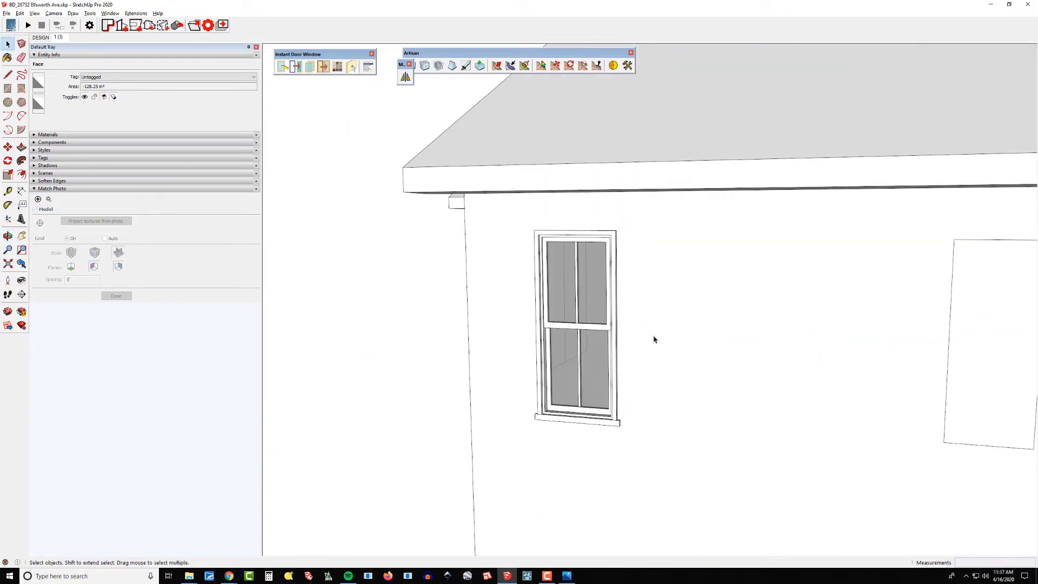
key(ctrl+z)
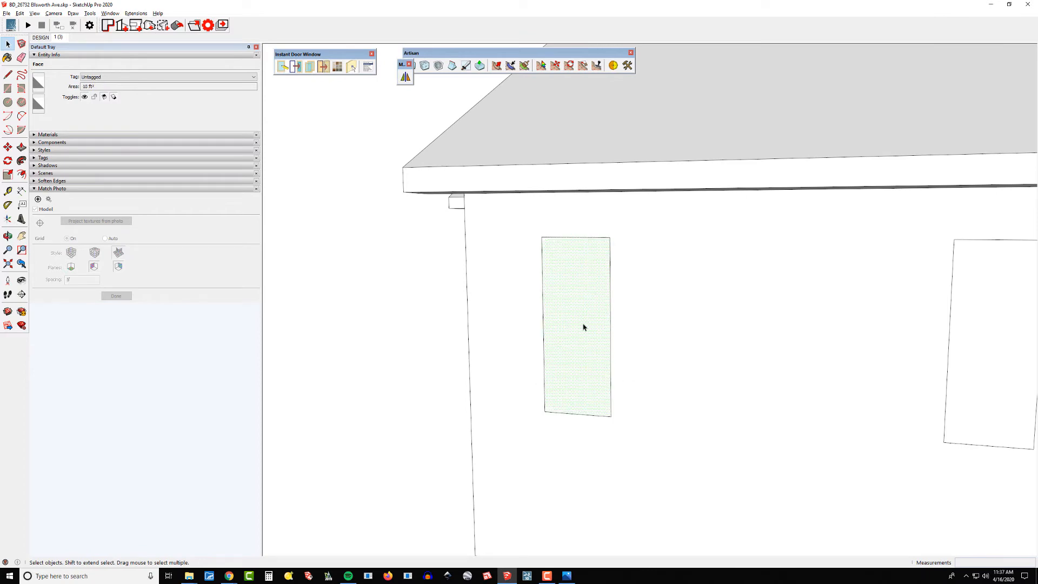
Group the outline of the side-wall rectangle nearest the rear corner and open the single hung window's parameters in Instant Door Window.
middle_drag(621, 309, 468, 304)
double_click(482, 306)
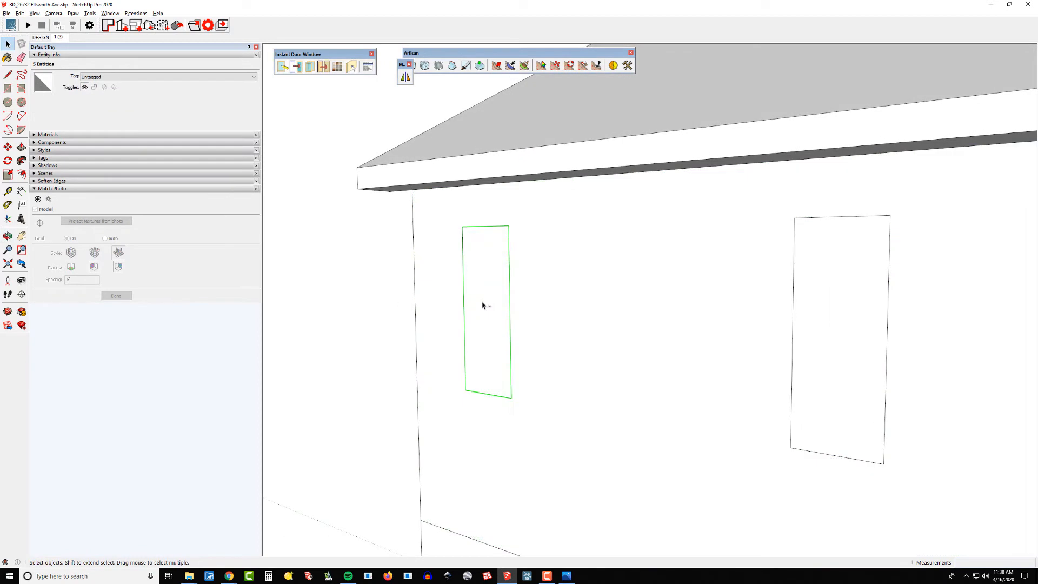
key(ctrl+g)
click(299, 67)
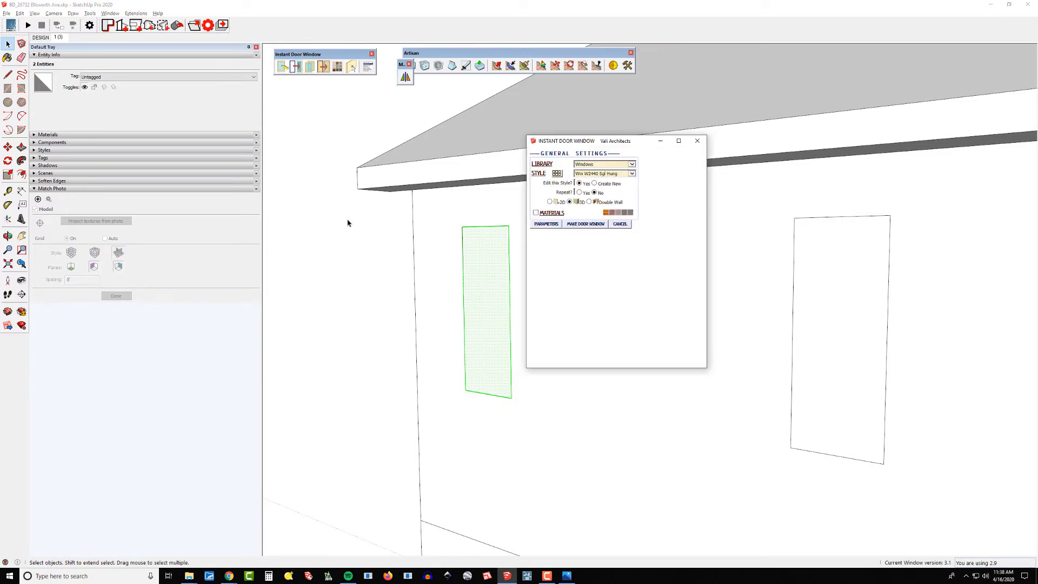
drag(580, 143, 337, 134)
click(316, 215)
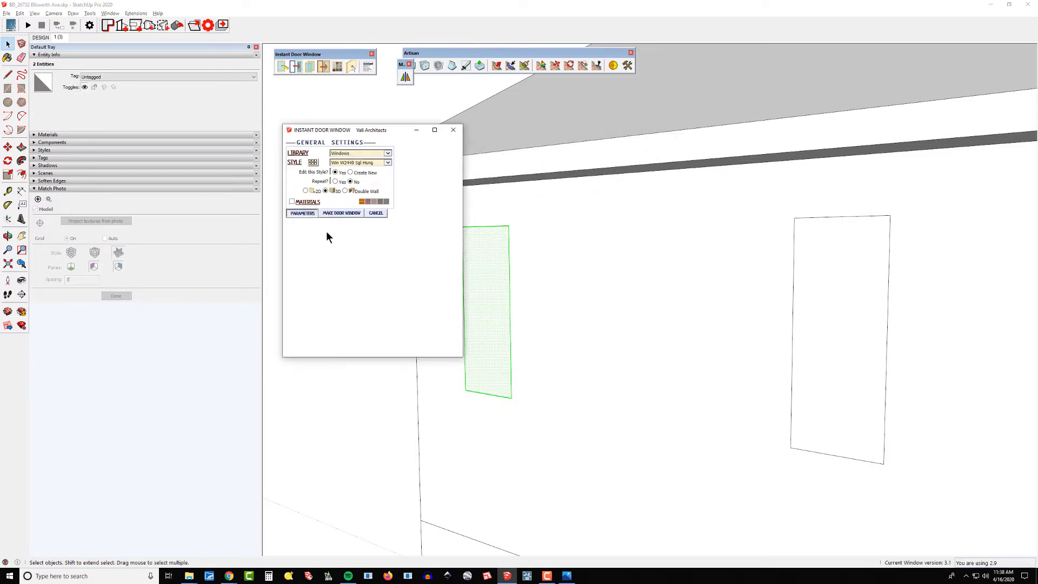
Turn off the window's sill and make the single hung window in the side wall.
scroll(416, 282, down, 5)
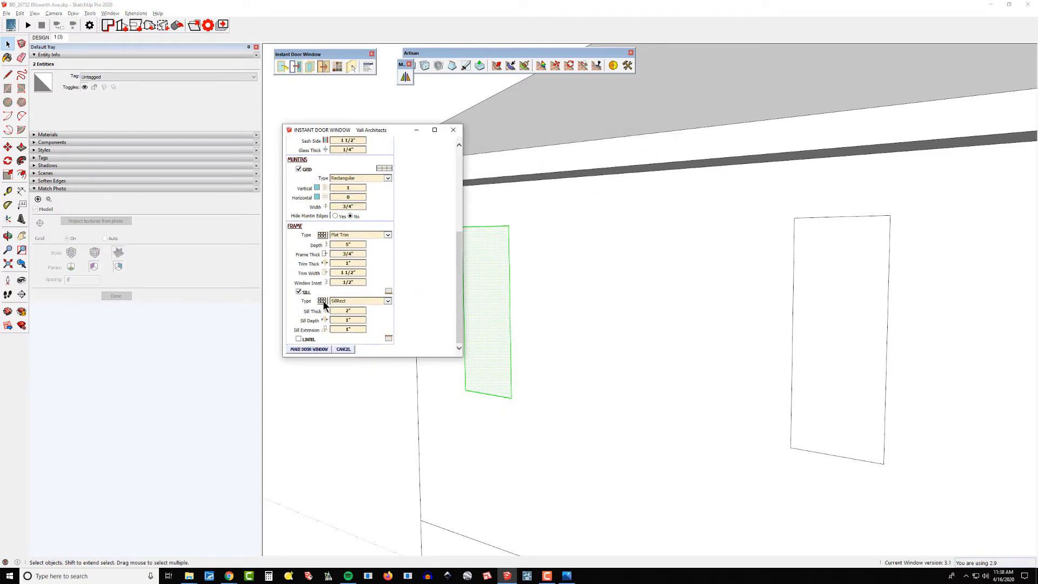
click(298, 291)
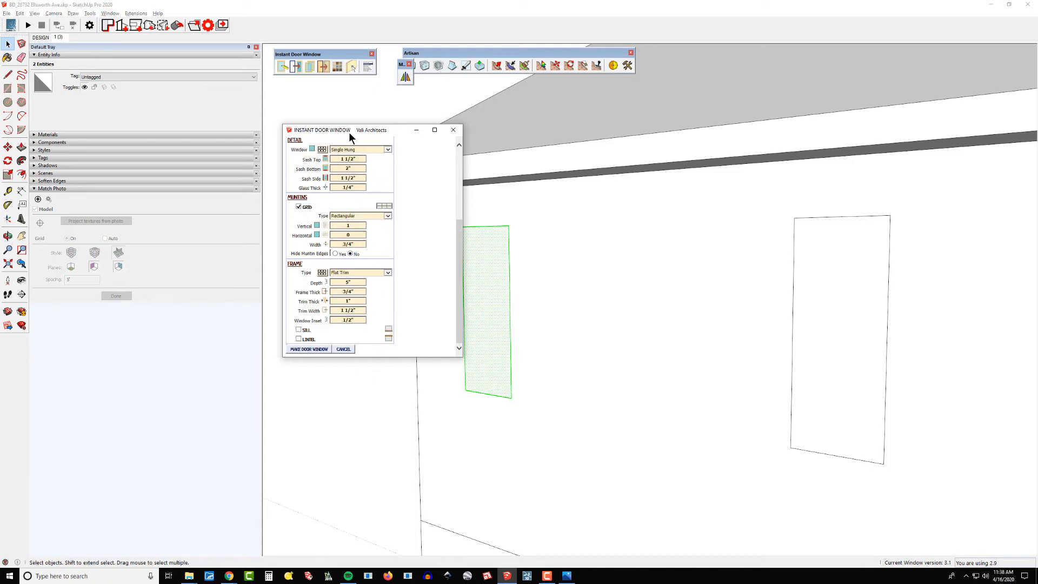
drag(350, 135, 669, 221)
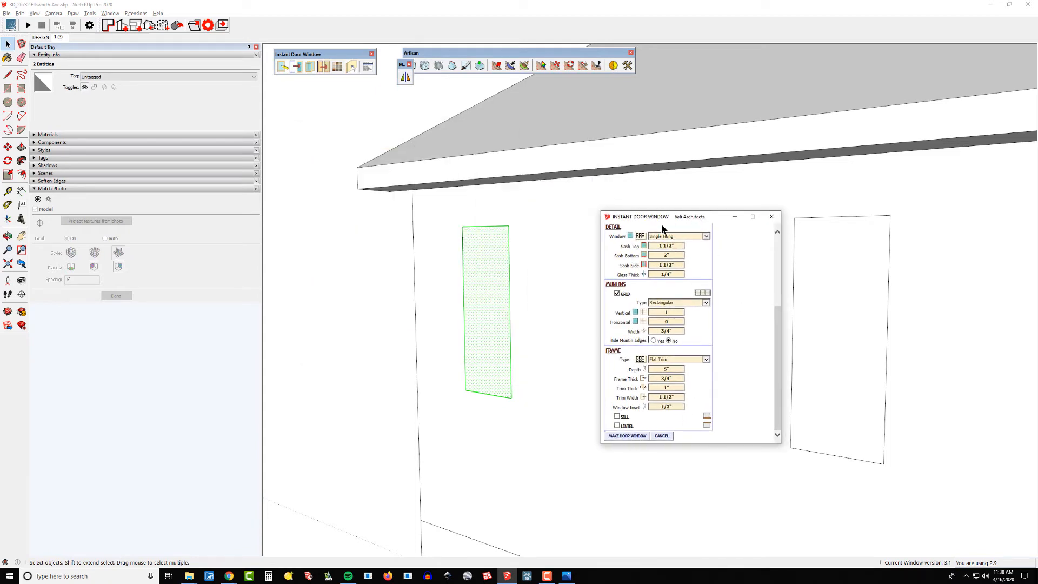
click(628, 436)
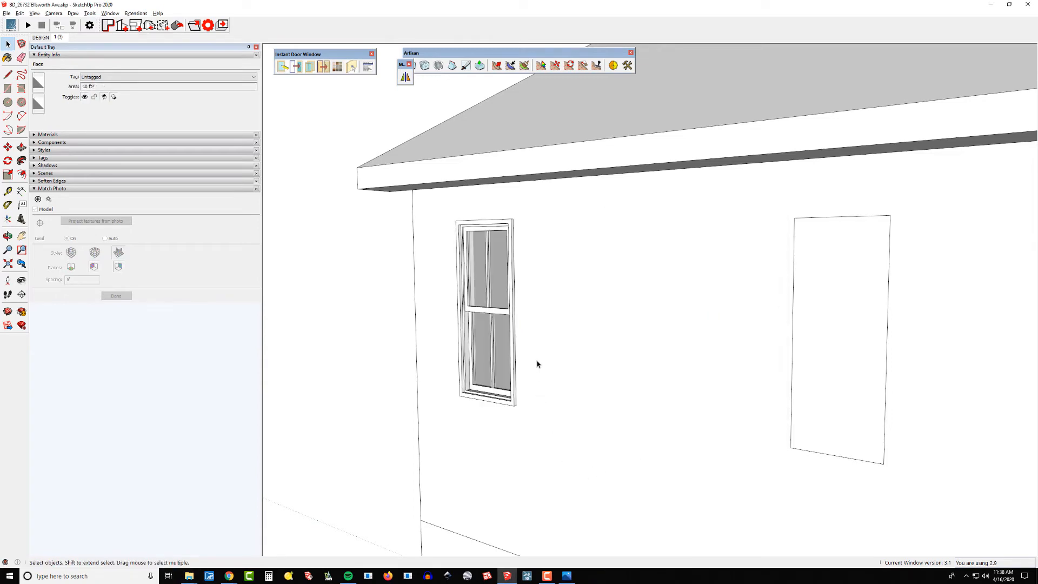
Examine the sill-less window's frame from several angles and compare it with the matched photo of the side wall.
scroll(494, 411, up, 3)
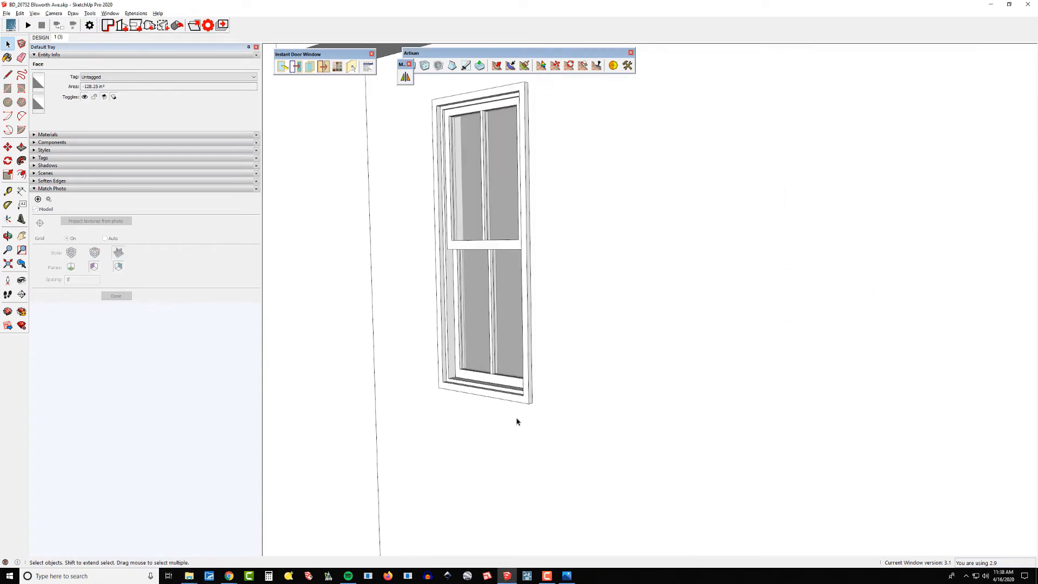
middle_drag(517, 420, 431, 348)
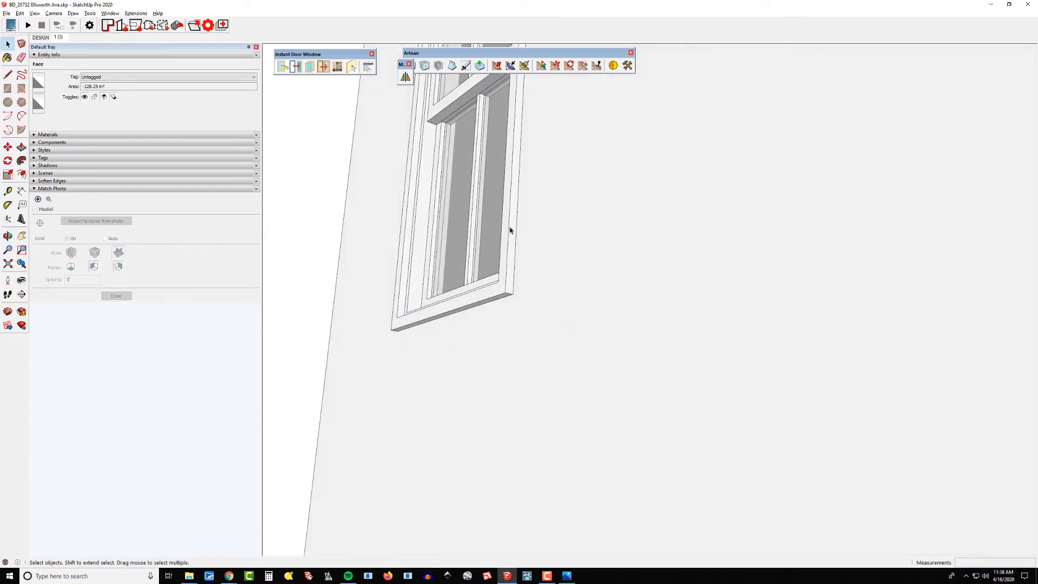
scroll(510, 231, down, 5)
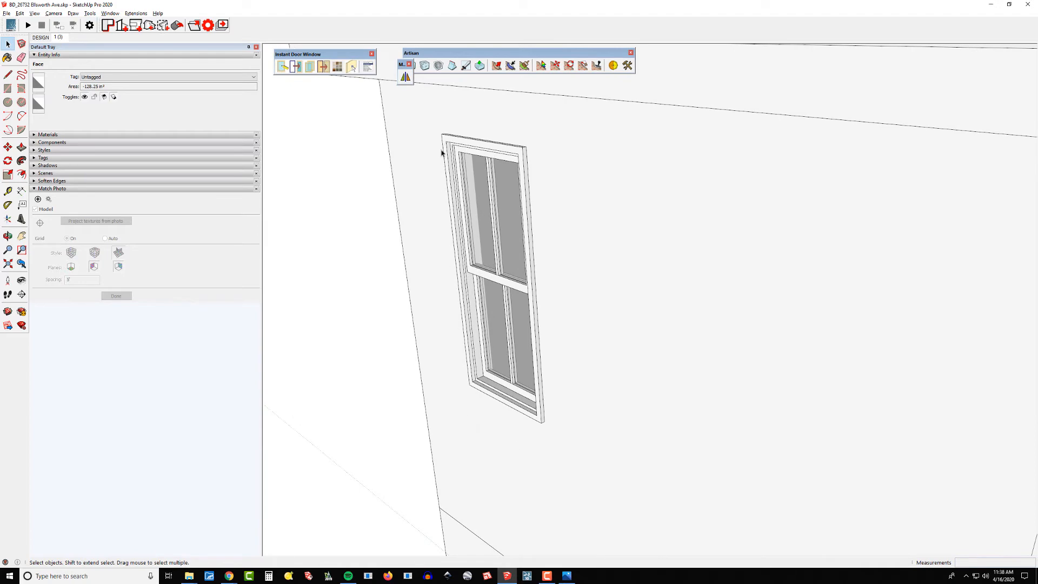
scroll(438, 285, down, 5)
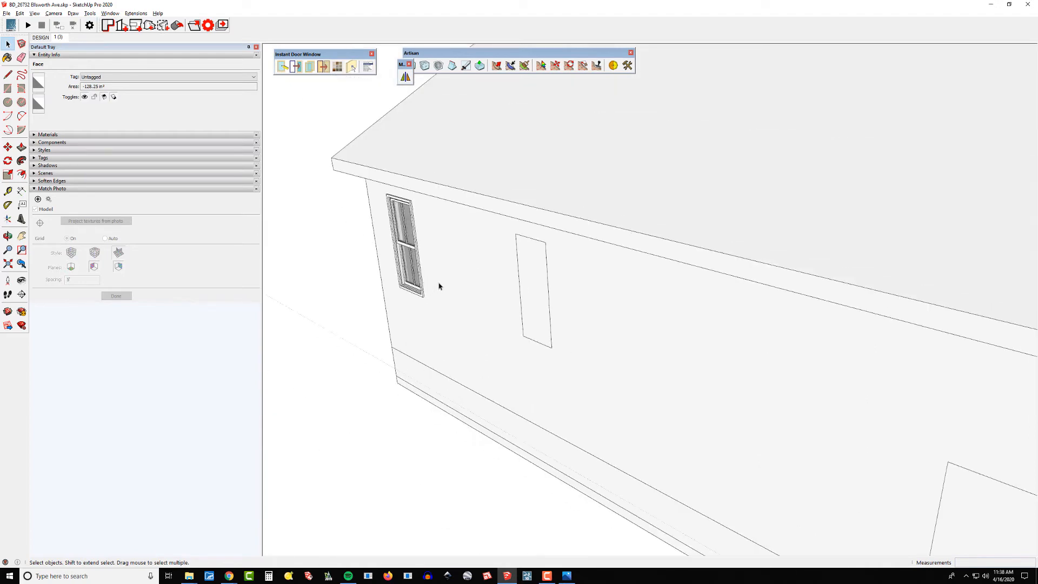
middle_drag(438, 285, 652, 245)
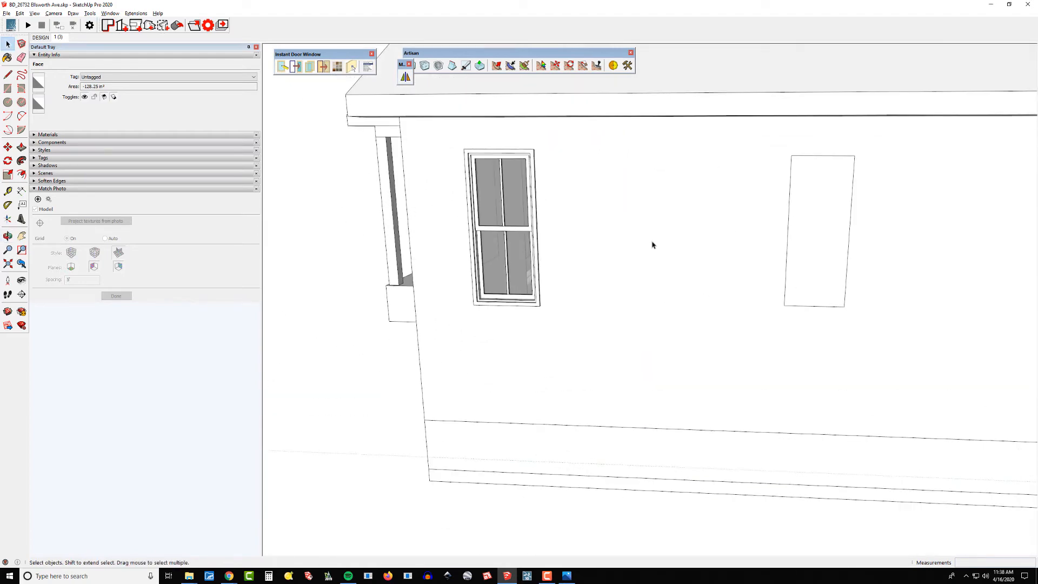
click(59, 38)
scroll(327, 264, up, 8)
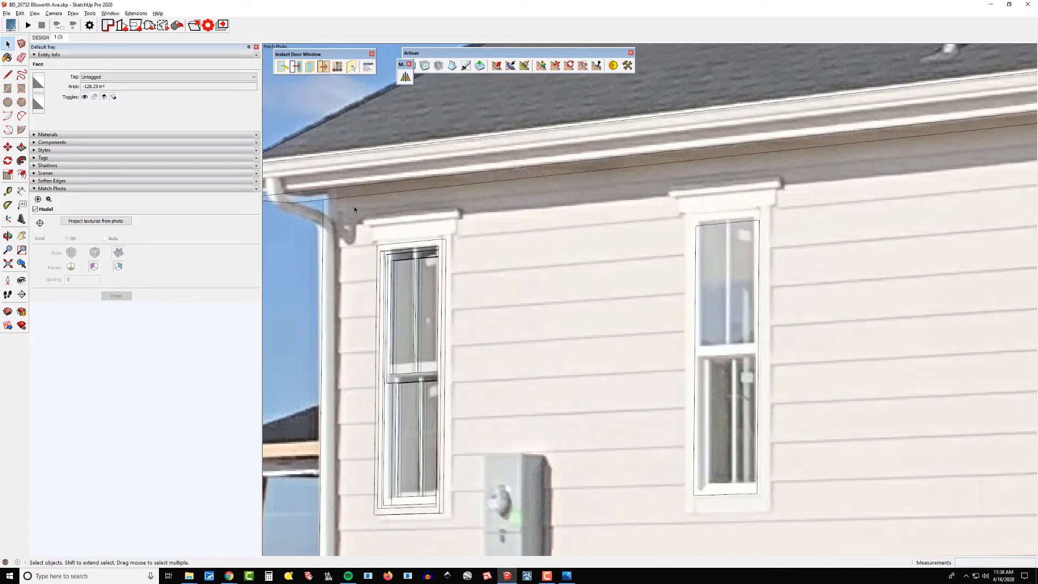
scroll(437, 233, down, 8)
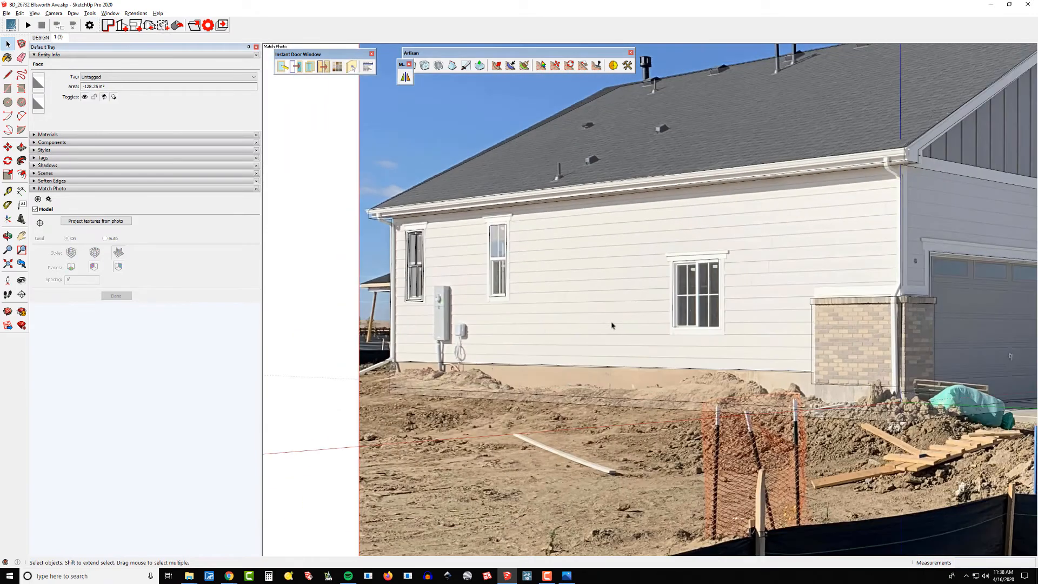
middle_drag(500, 309, 793, 365)
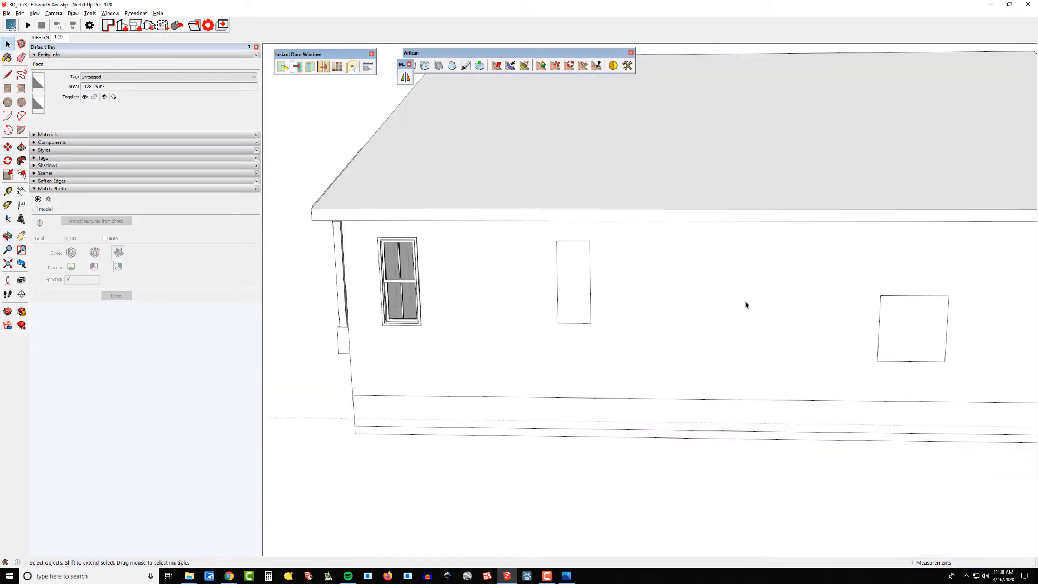
Group the outline of the narrow rectangle on the wall beside the covered porch and make a single hung window there.
middle_drag(600, 377, 624, 357)
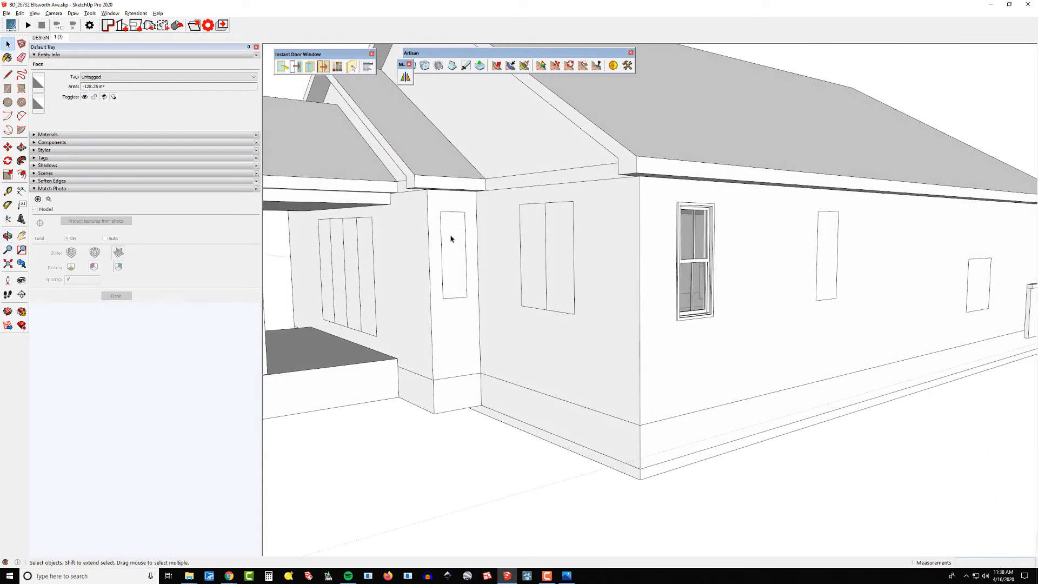
double_click(452, 239)
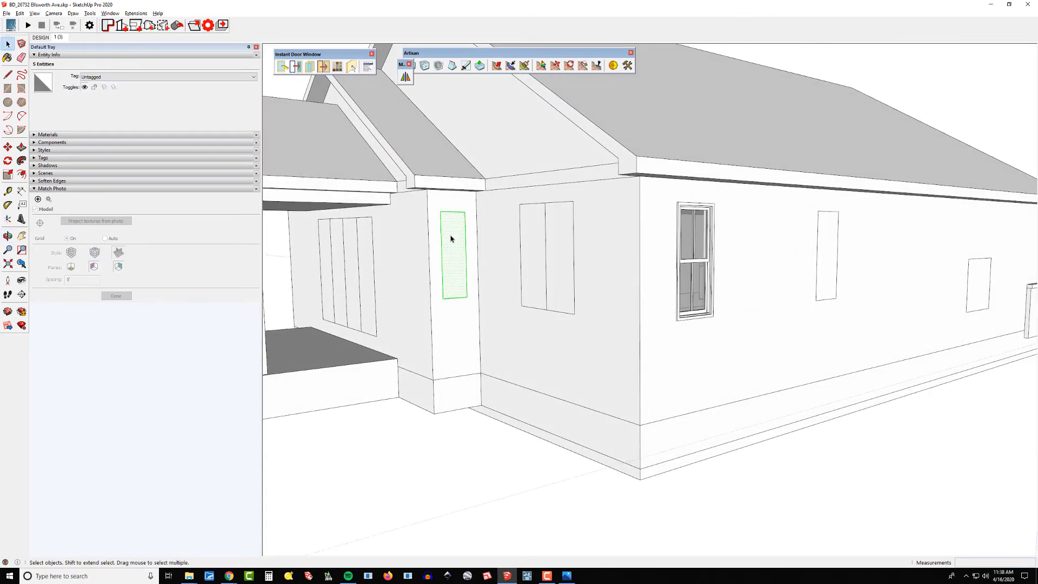
shift+click(452, 239)
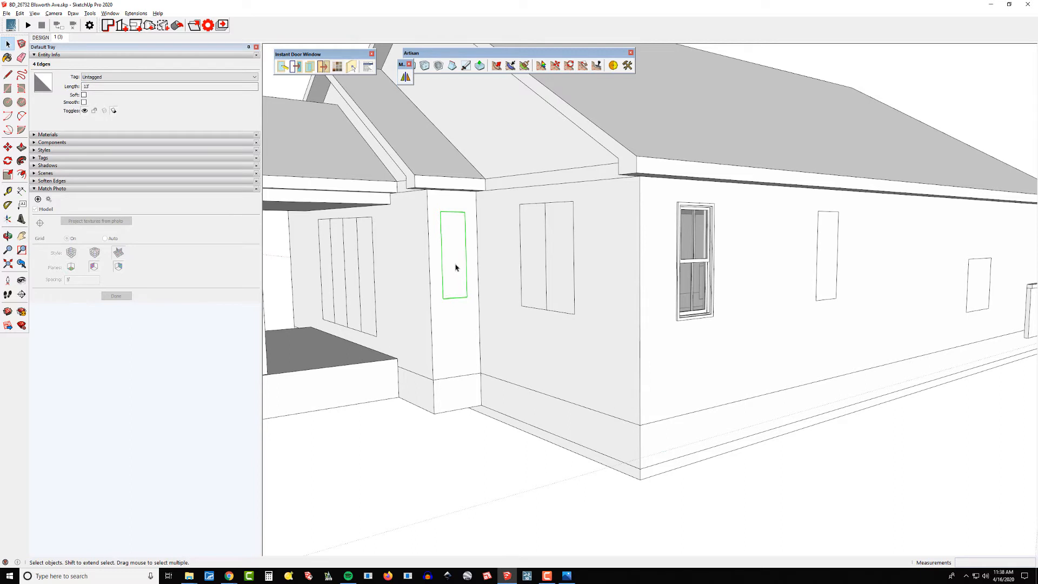
key(ctrl+g)
shift+click(456, 254)
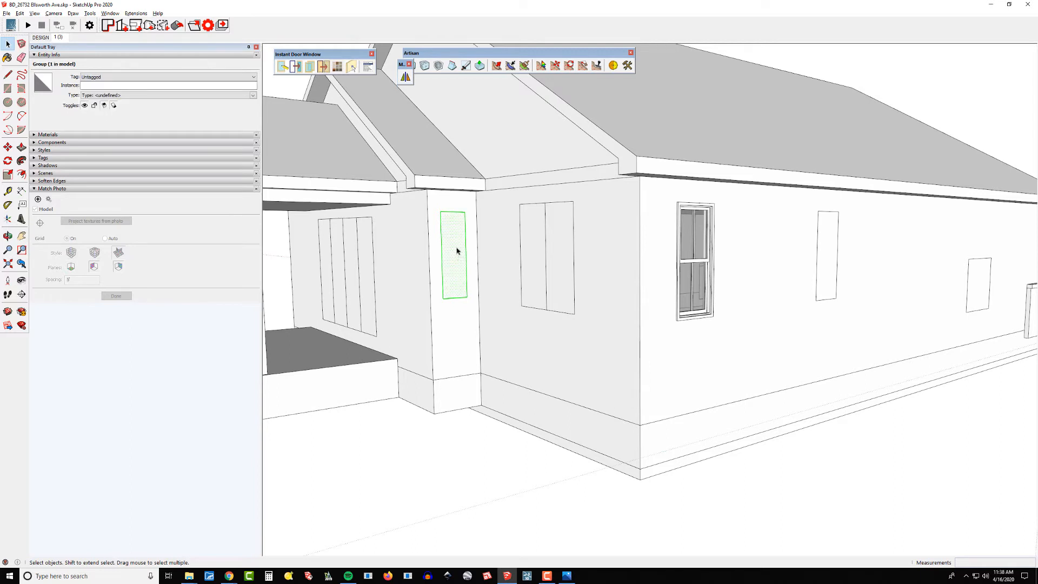
click(294, 69)
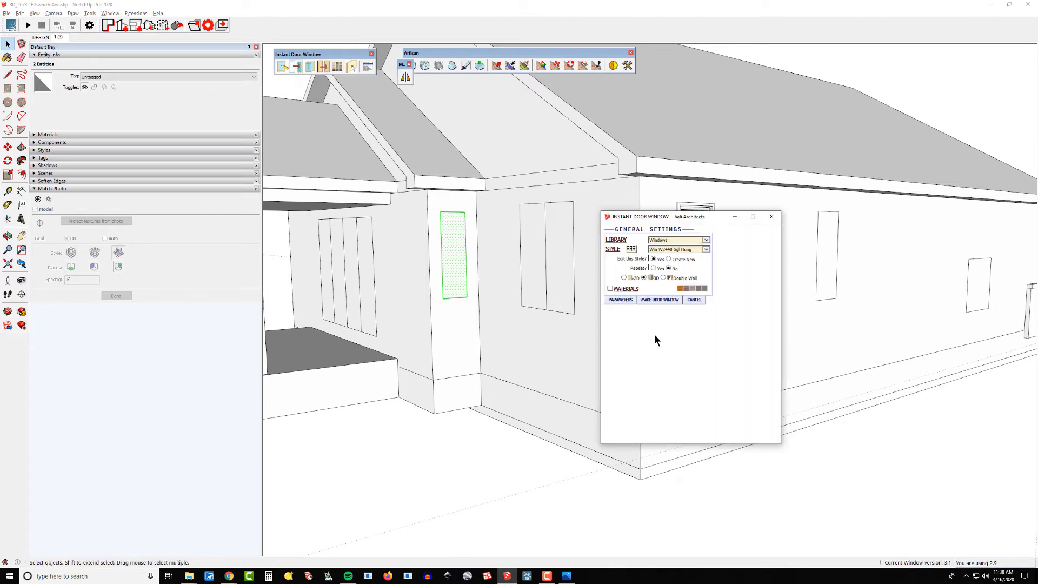
click(652, 300)
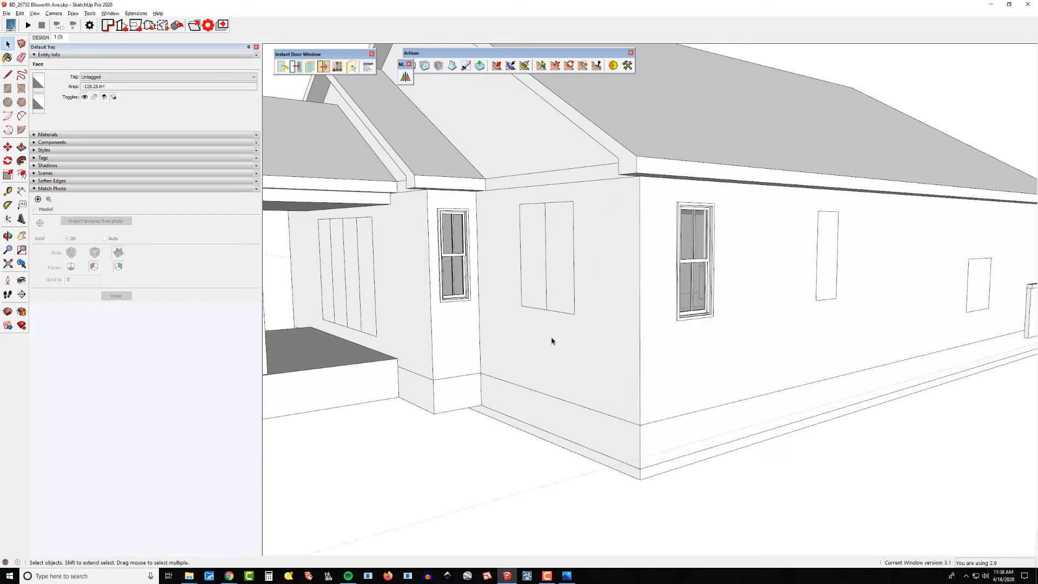
Group the outline of the second tall rectangle in the side wall and make a single hung window there.
middle_drag(551, 340, 563, 366)
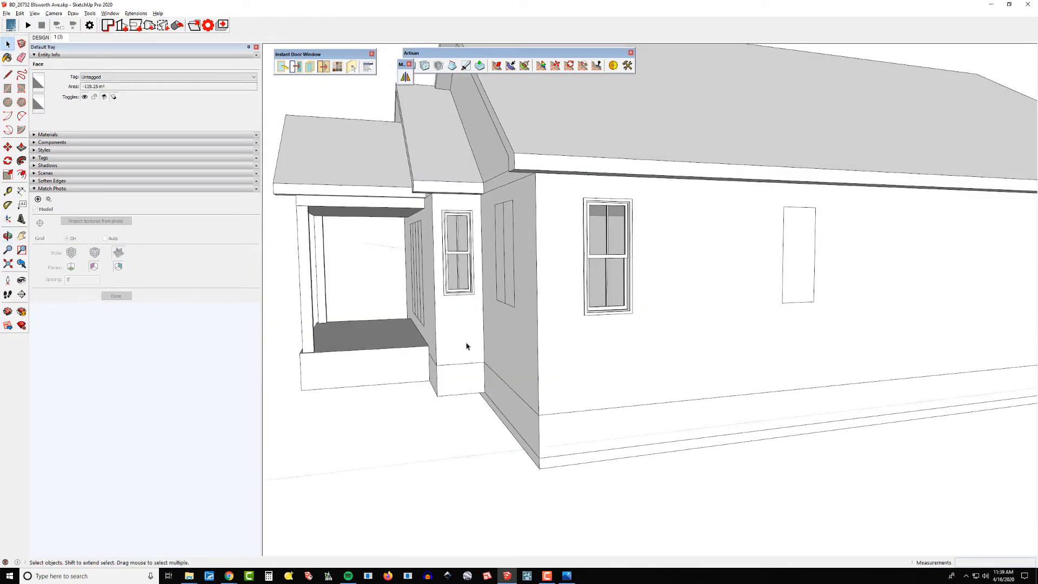
scroll(458, 247, up, 2)
middle_drag(458, 247, 463, 255)
scroll(469, 261, down, 2)
shift+middle_drag(800, 286, 611, 298)
double_click(598, 255)
ctrl+shift+click(599, 255)
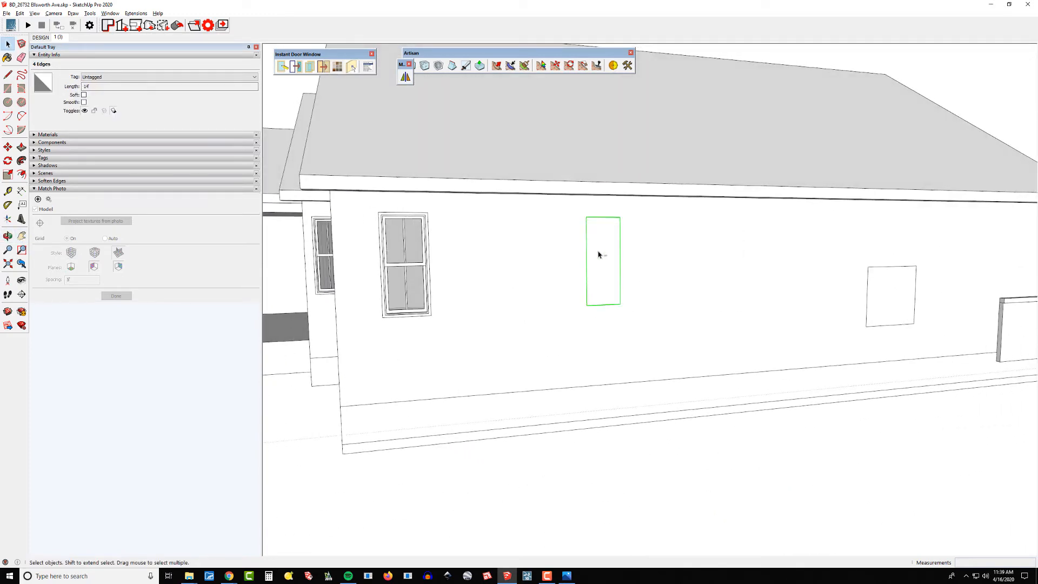
ctrl+click(599, 255)
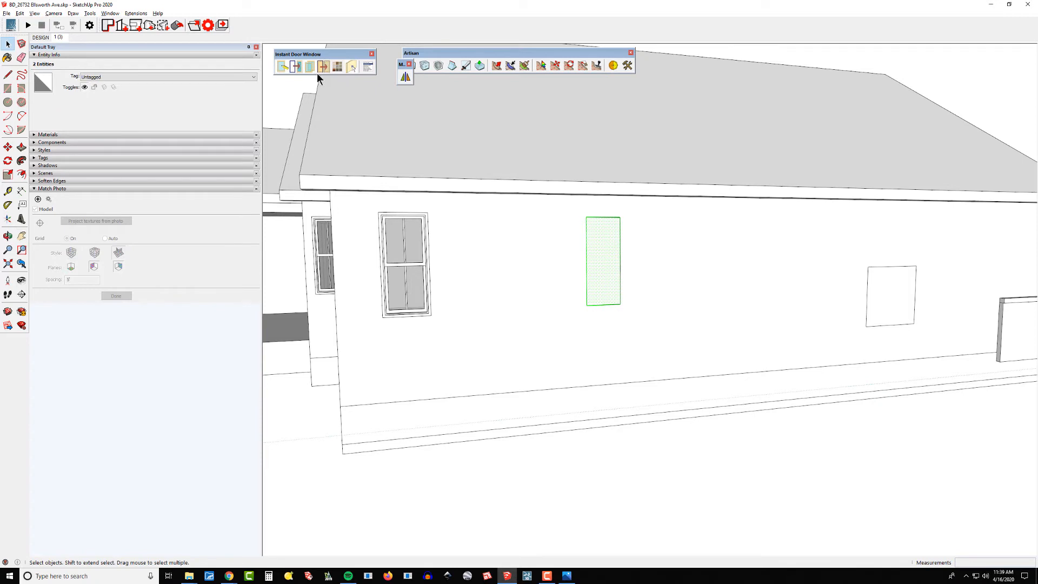
click(296, 67)
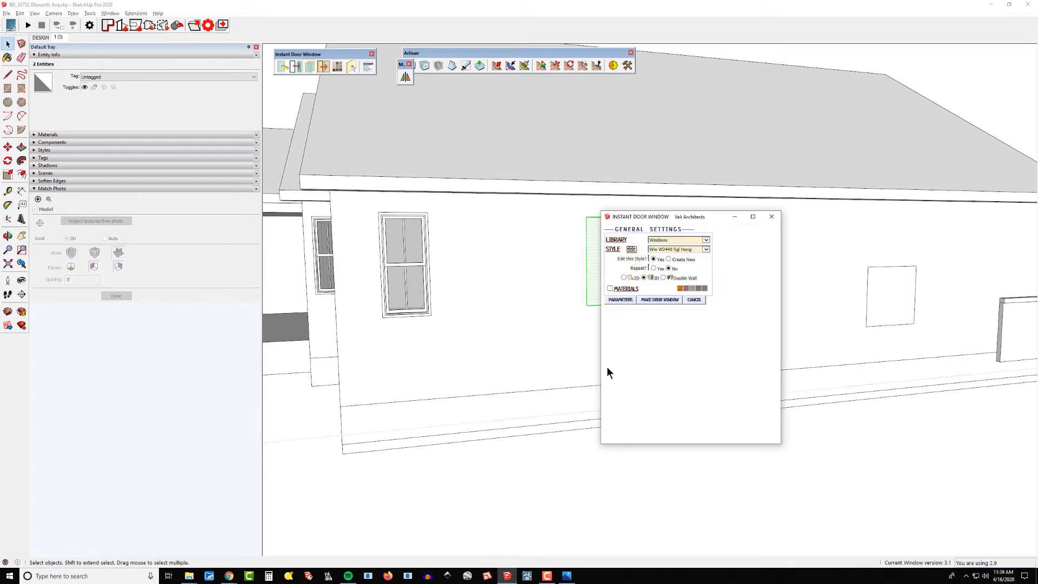
click(668, 304)
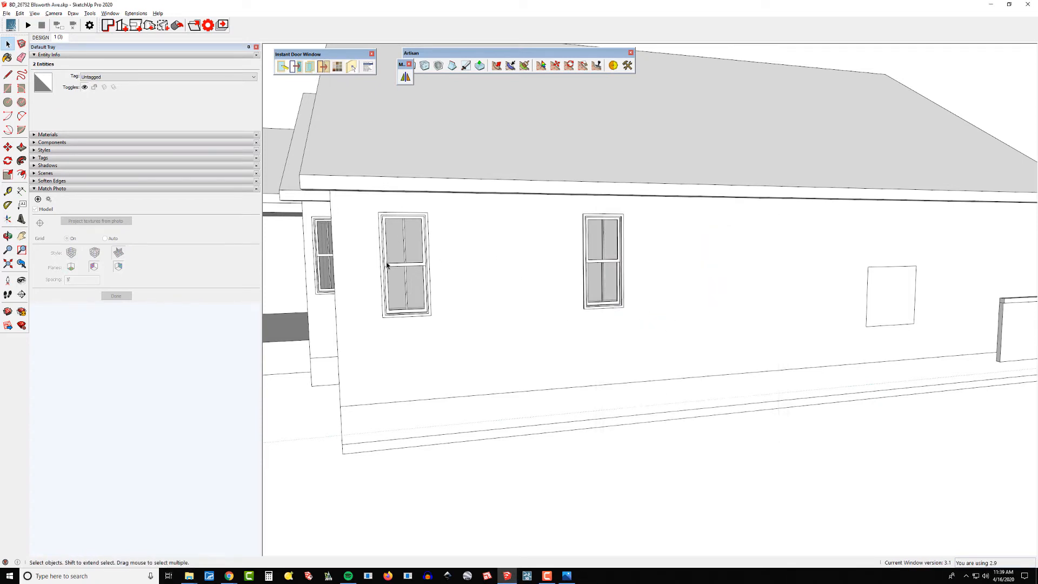
Examine the second side-wall window and the remaining openings along the side wall and garage end of the house.
middle_drag(390, 262, 442, 265)
right_click(442, 237)
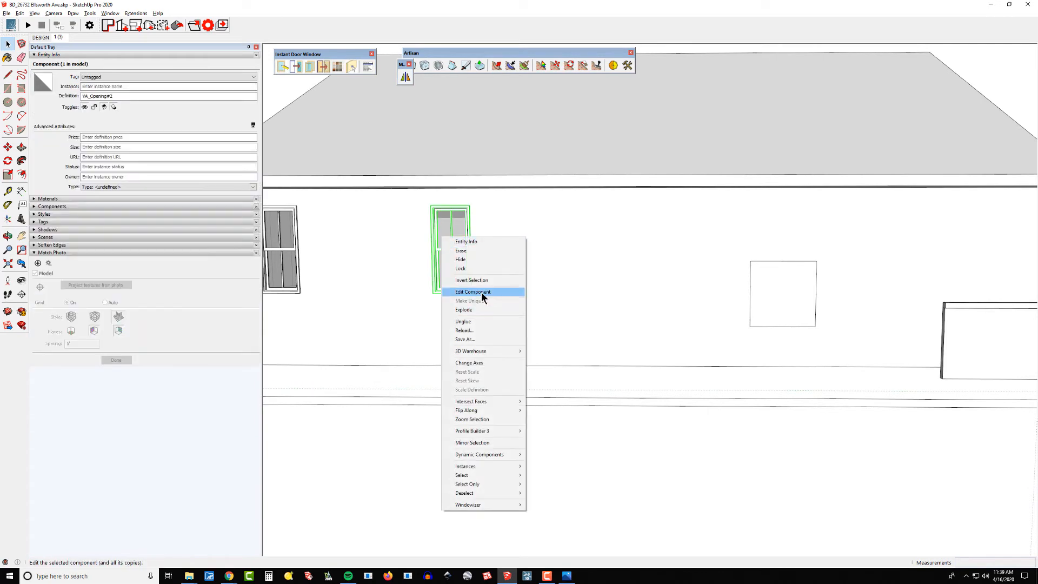
click(637, 301)
scroll(637, 301, down, 4)
middle_drag(637, 301, 505, 303)
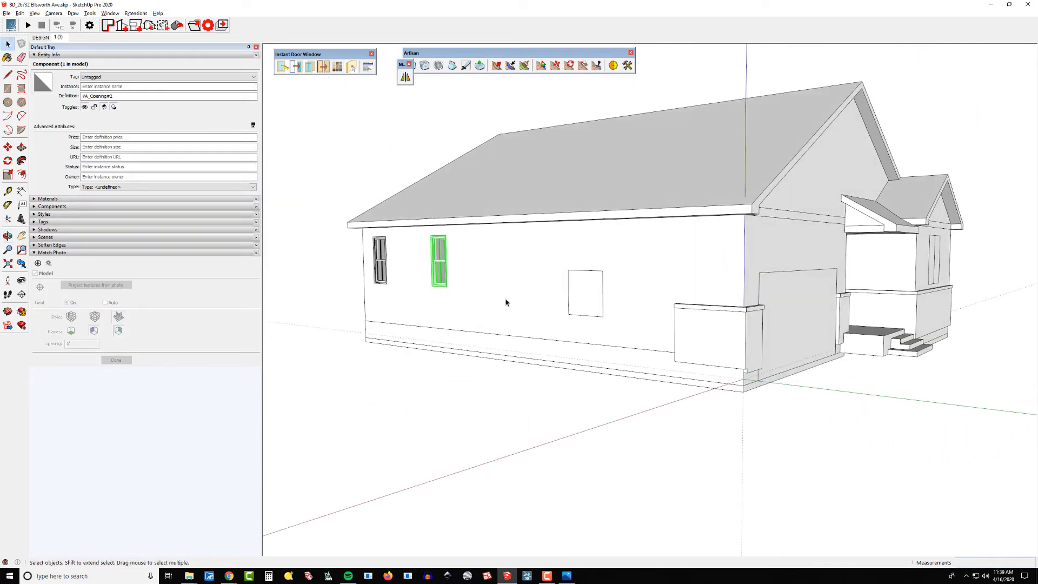
scroll(511, 281, up, 3)
scroll(417, 271, down, 3)
shift+middle_drag(551, 278, 510, 294)
scroll(523, 310, up, 2)
scroll(526, 311, down, 2)
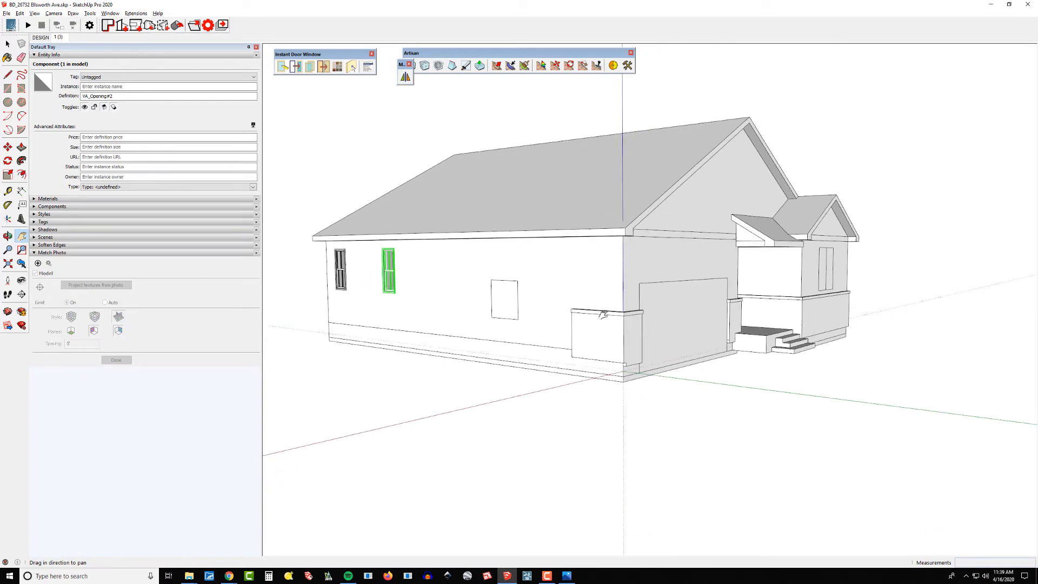
middle_drag(703, 373, 685, 375)
click(752, 422)
View the openings at the porch end of the house and switch to Photos to compare them with the picture 1 (2).jpg.
middle_drag(419, 322, 946, 324)
shift+middle_drag(578, 316, 646, 325)
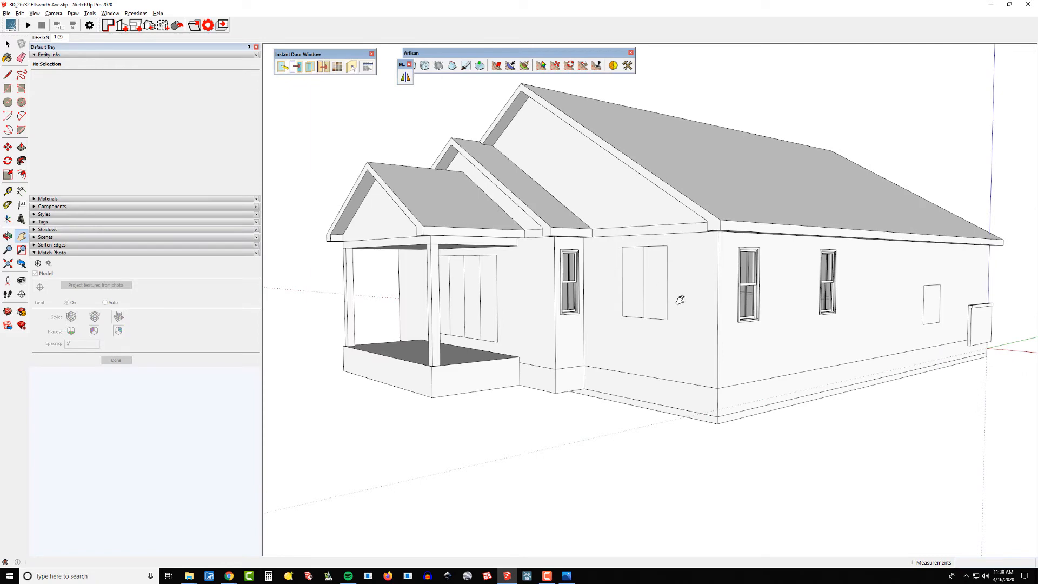
middle_drag(757, 326, 609, 317)
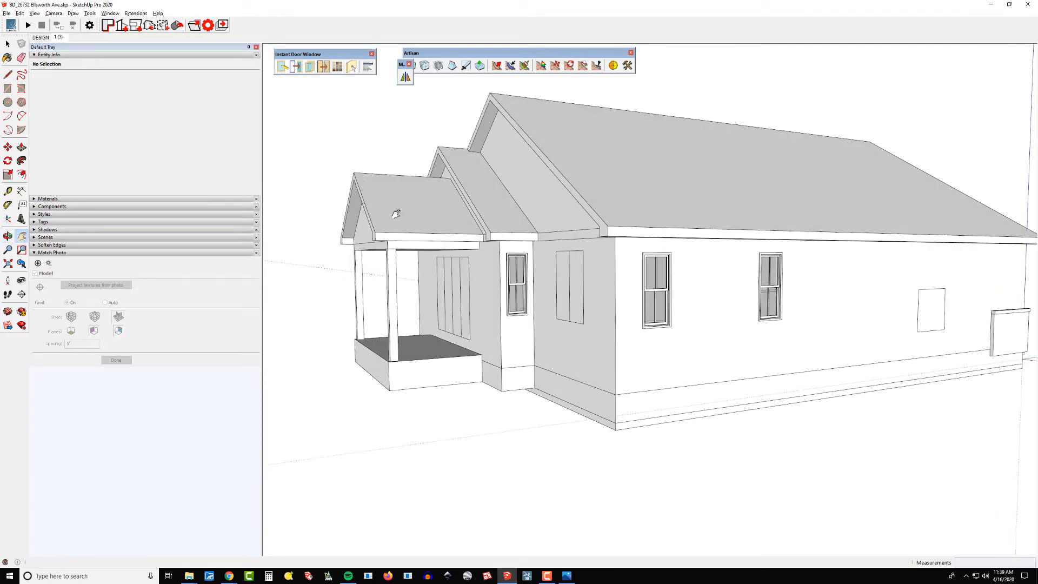
key(alt+Tab)
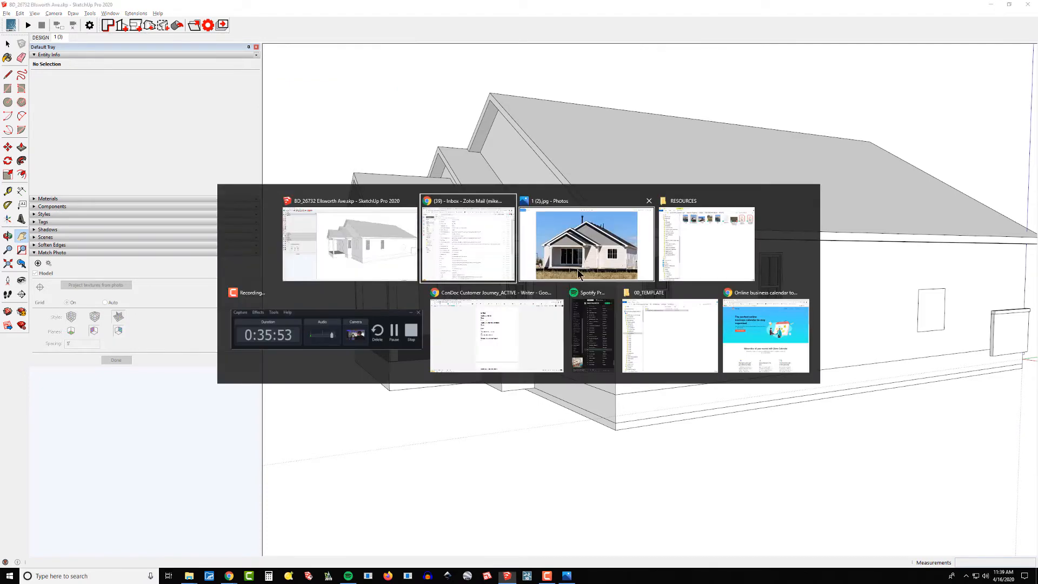
key(alt+Tab)
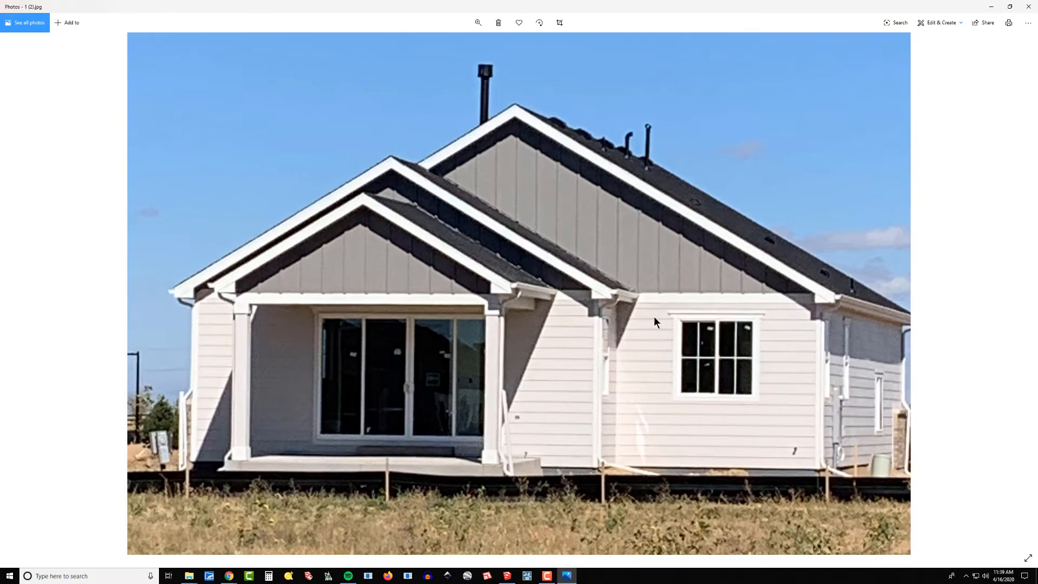
Switch back to SketchUp and examine the openings on the side wall, the garage front and the porch end of the house.
key(alt+Tab)
middle_drag(807, 326, 475, 351)
scroll(487, 348, down, 3)
shift+middle_drag(486, 349, 563, 336)
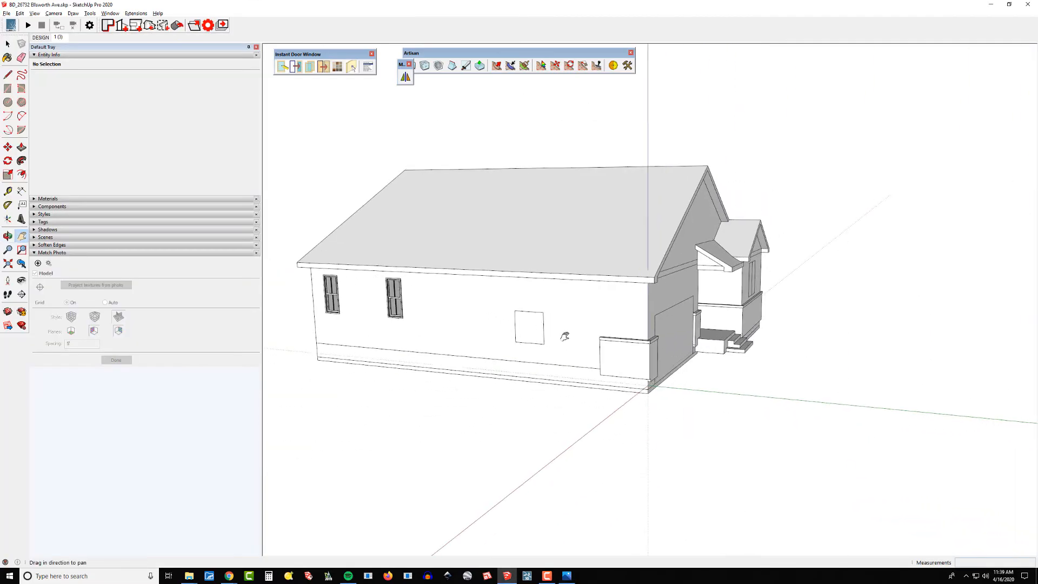
click(531, 328)
middle_drag(734, 343, 543, 329)
scroll(785, 295, up, 2)
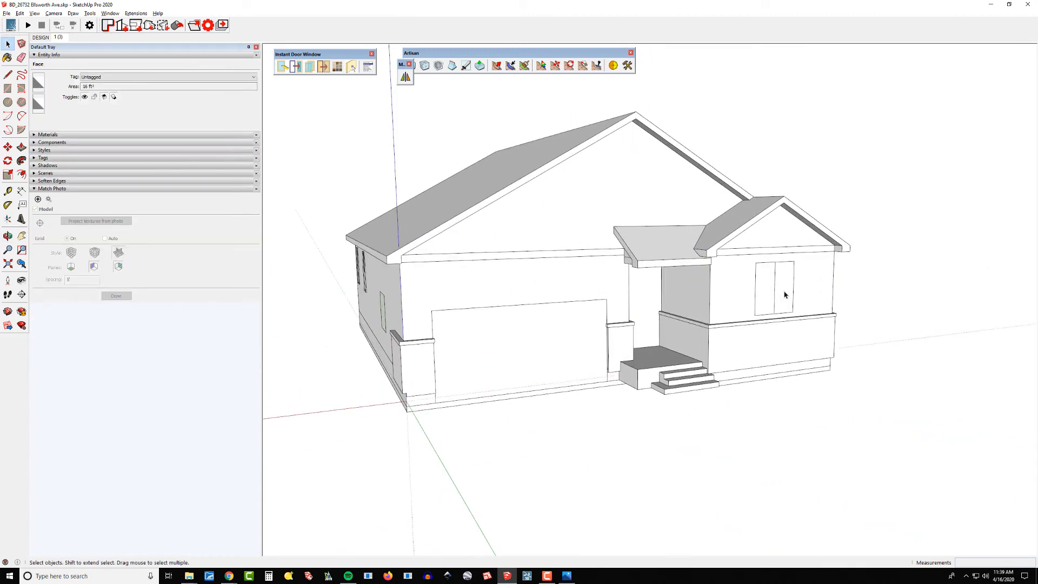
key(e)
scroll(630, 337, down, 3)
mouse_move(631, 336)
middle_down()
mouse_move(535, 327)
mouse_move(556, 315)
mouse_move(727, 325)
mouse_move(320, 322)
mouse_move(556, 290)
mouse_move(632, 319)
middle_up()
scroll(632, 309, up, 1)
key(space)
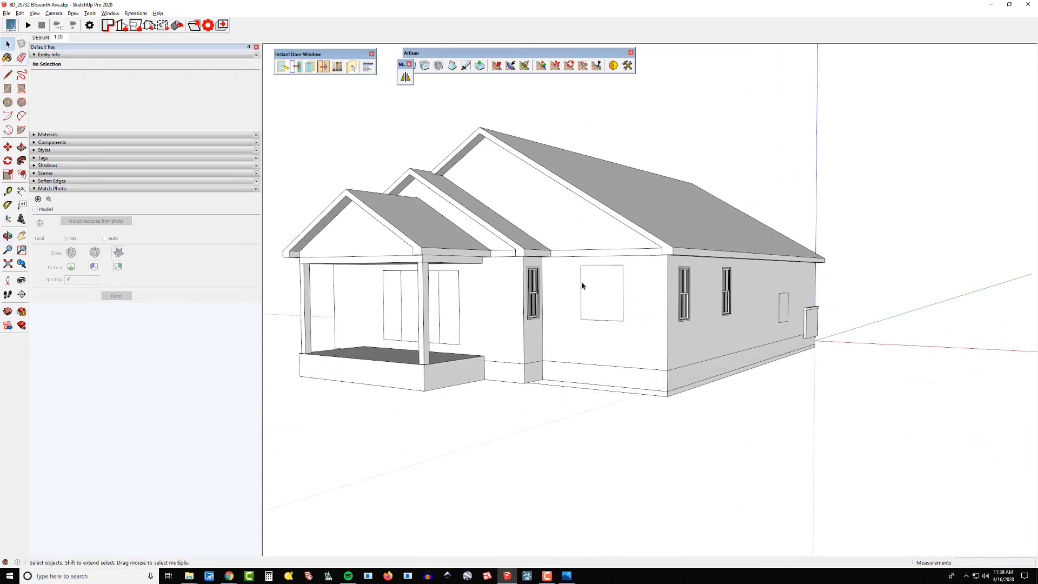
Group the outline of the wide rectangle on the wall beside the covered porch and select it together with its face.
scroll(628, 303, up, 3)
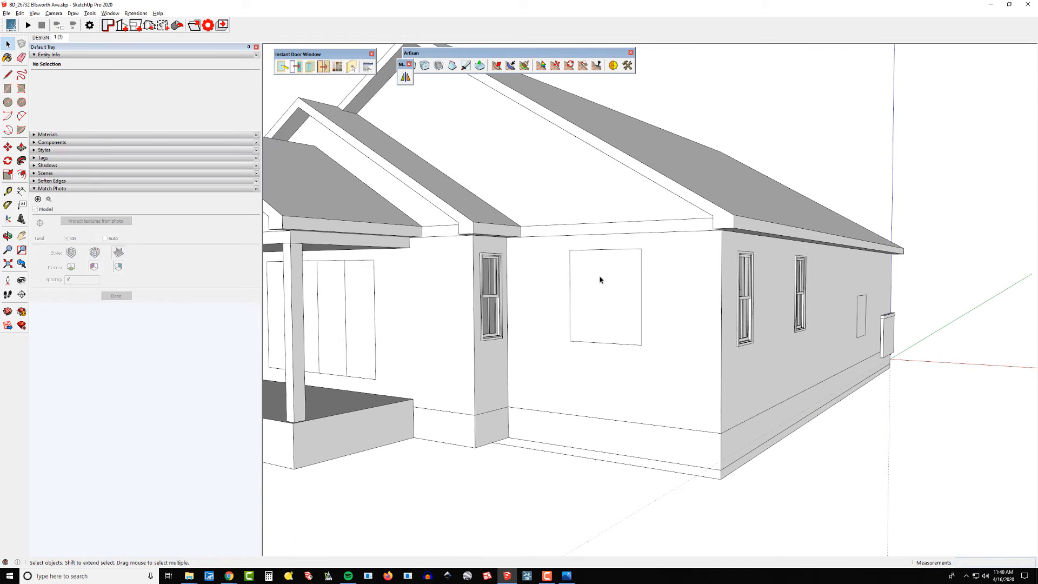
double_click(600, 279)
shift+click(609, 300)
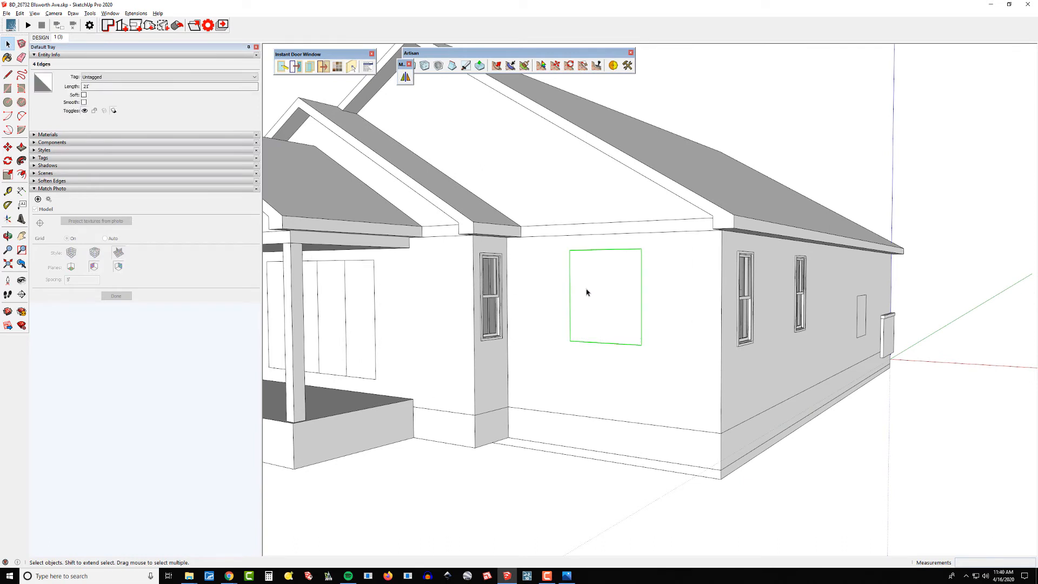
shift+click(595, 292)
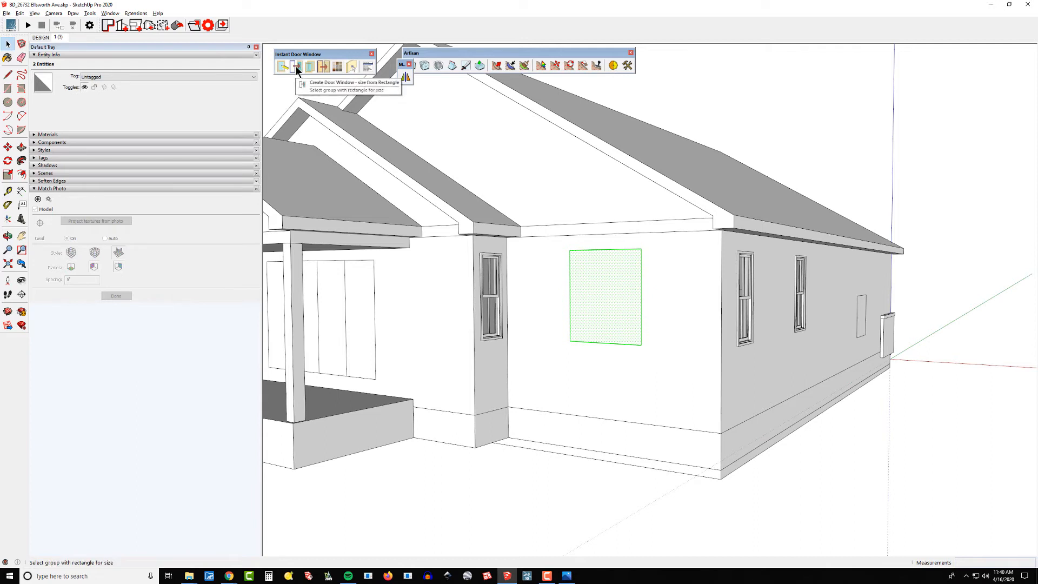
Compare the wide opening with the matched-photo scene and picture 1 (2).jpg in Photos, and return to the selected rectangle in SketchUp.
click(59, 37)
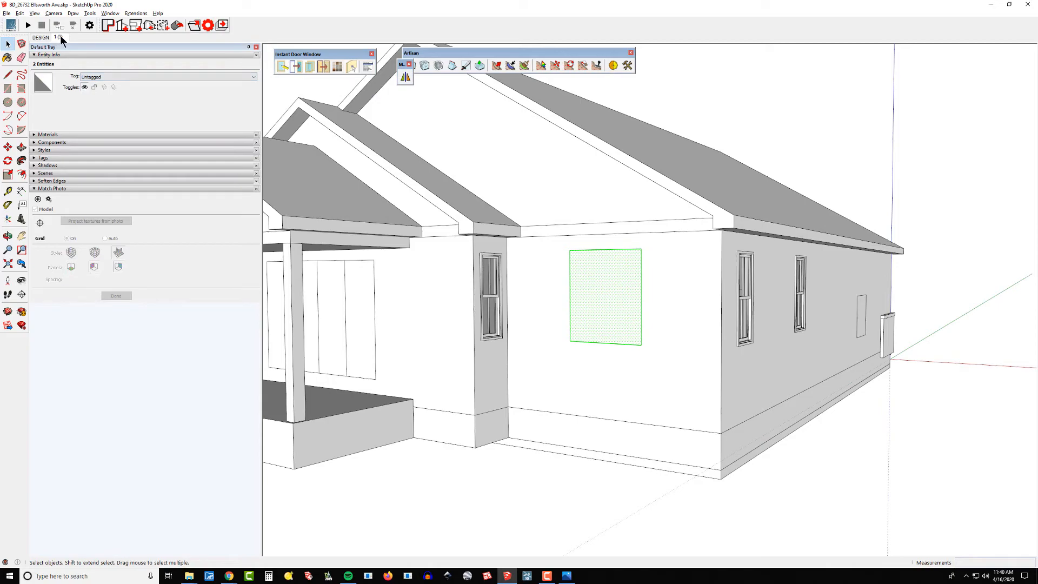
key(alt+Tab)
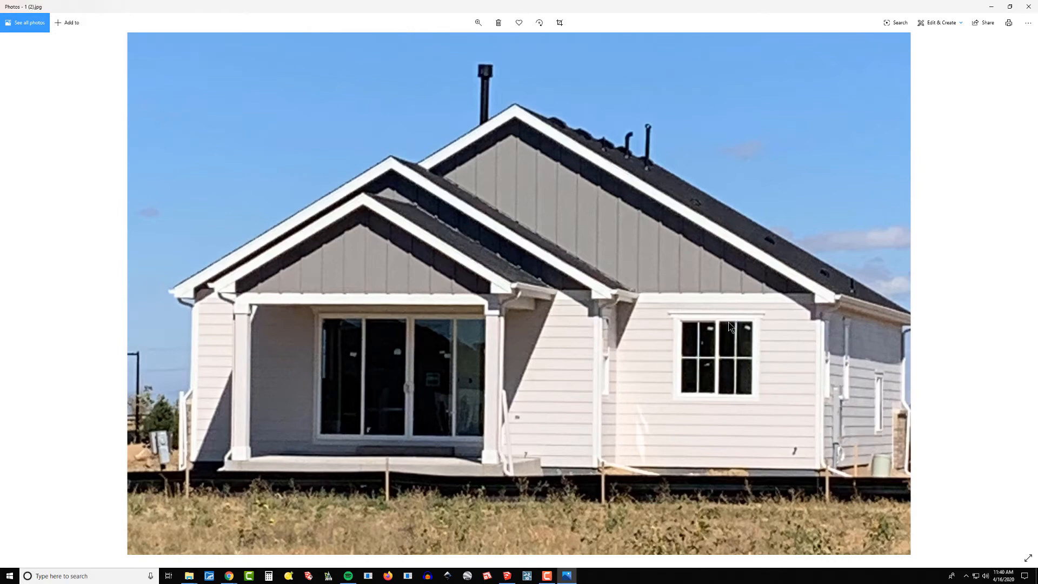
key(alt+Tab)
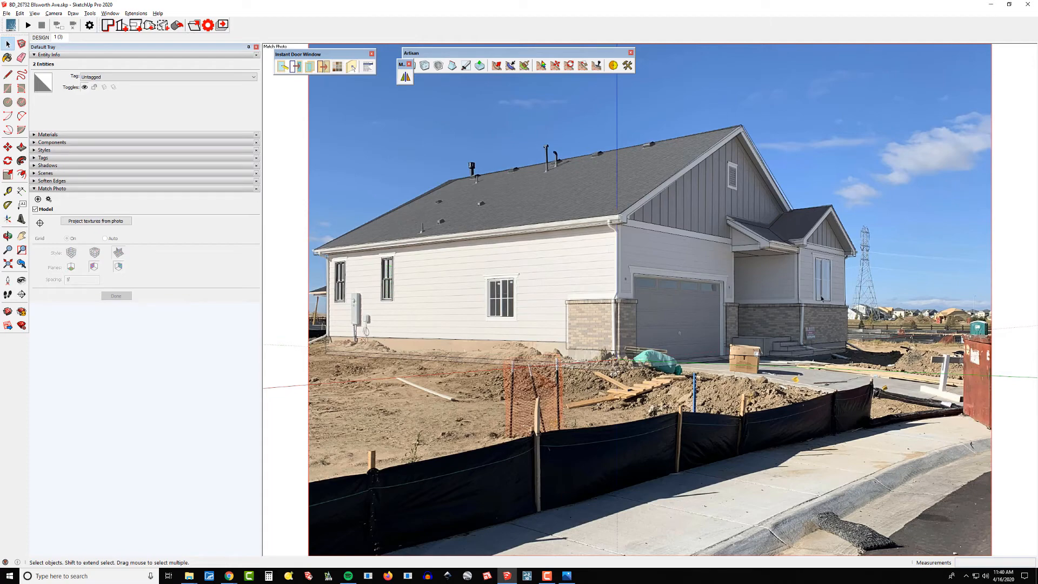
scroll(614, 313, down, 3)
middle_drag(614, 313, 876, 329)
scroll(627, 316, up, 4)
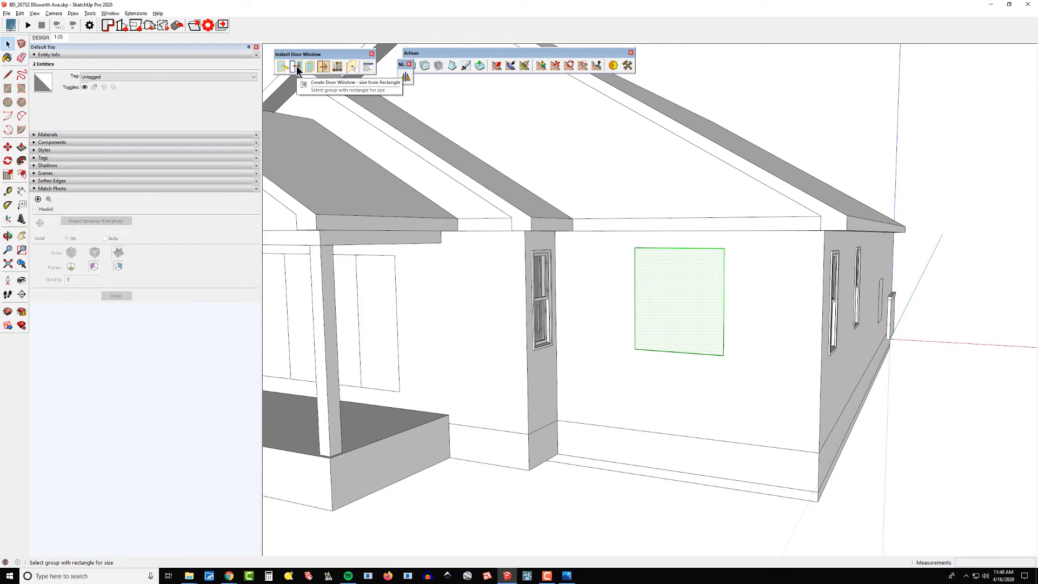
Start an Instant Door Window sized from the selected rectangle, with the Win W2440 Sgl Hung style's type set to win2.
click(296, 67)
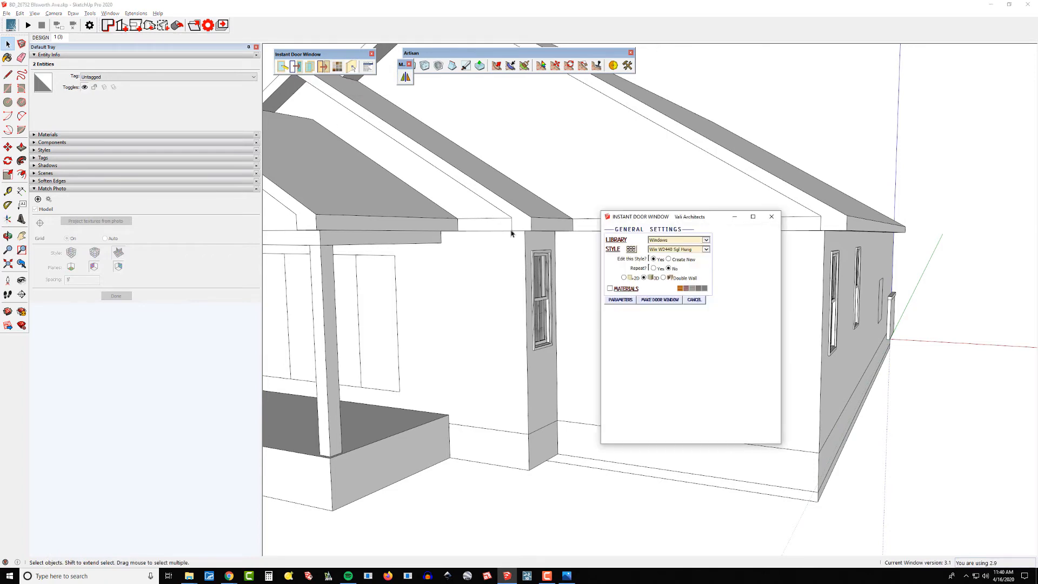
drag(687, 215, 447, 139)
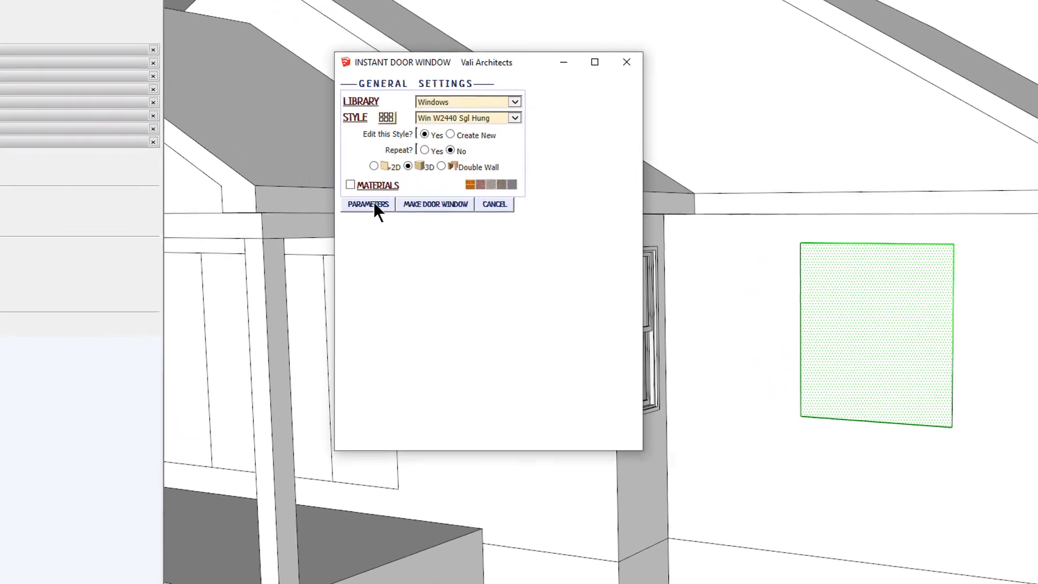
click(382, 225)
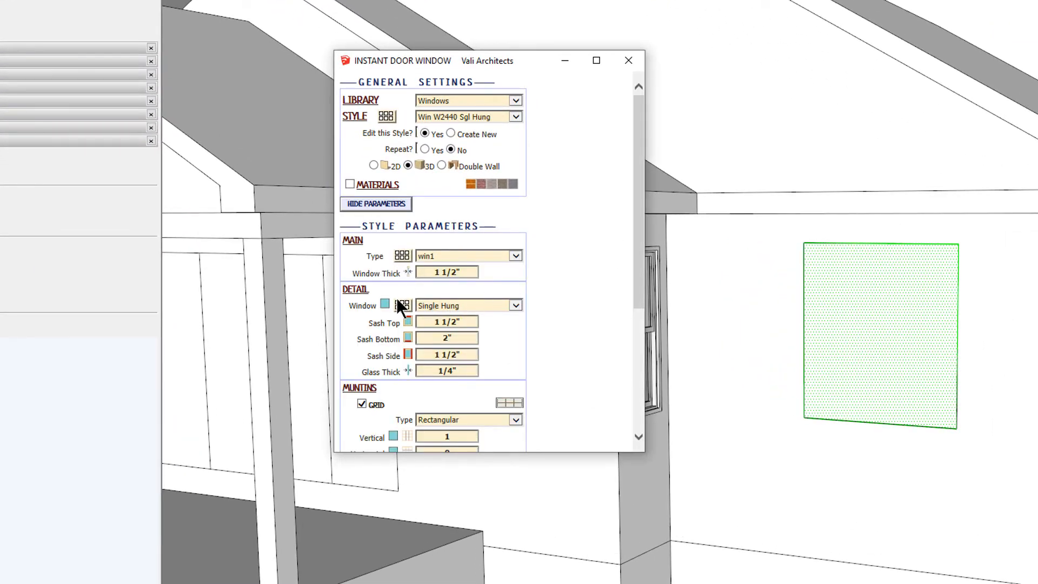
click(402, 254)
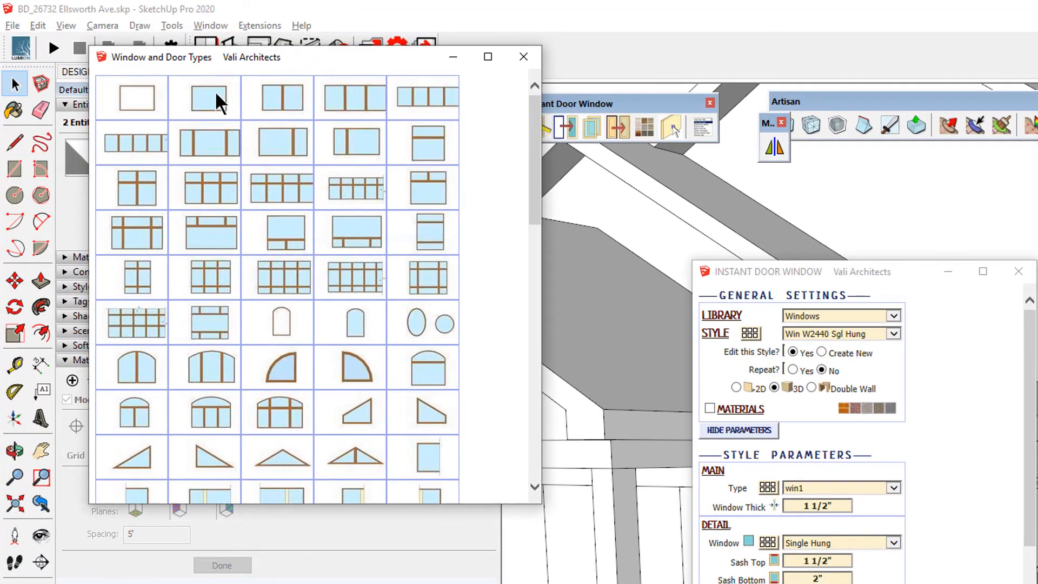
mouse_move(285, 100)
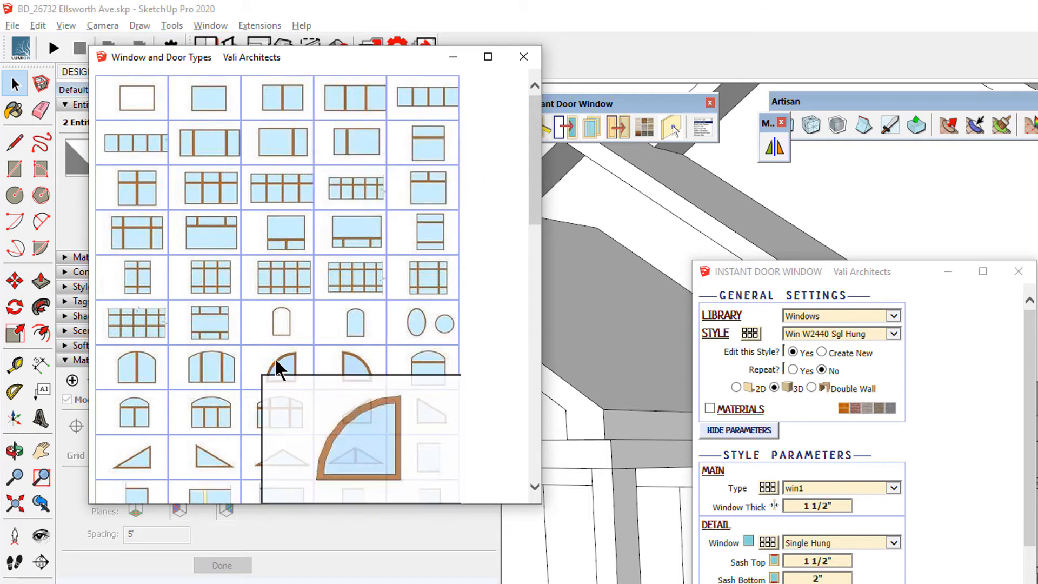
mouse_move(395, 206)
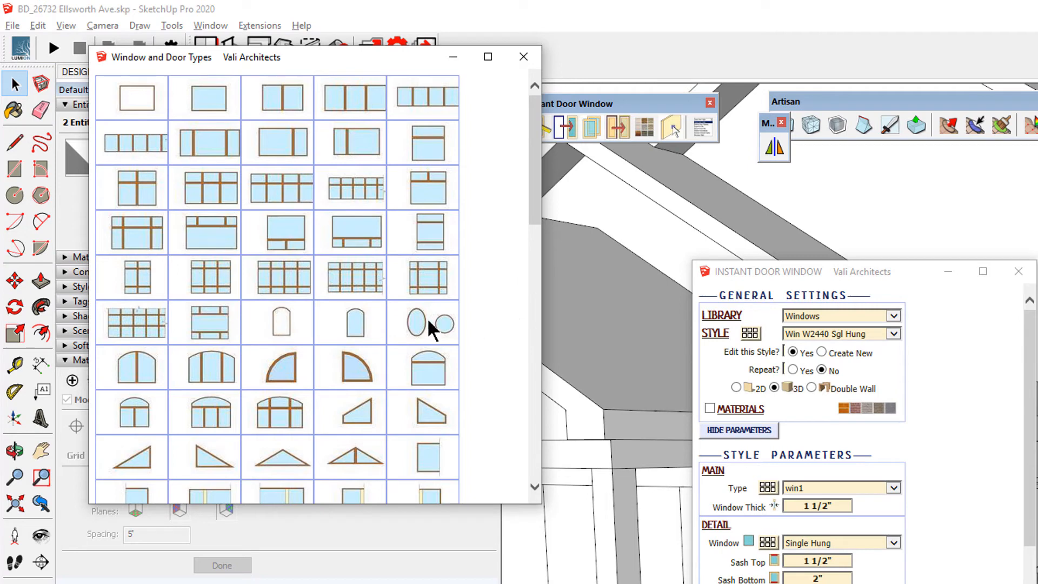
mouse_move(411, 320)
mouse_move(375, 312)
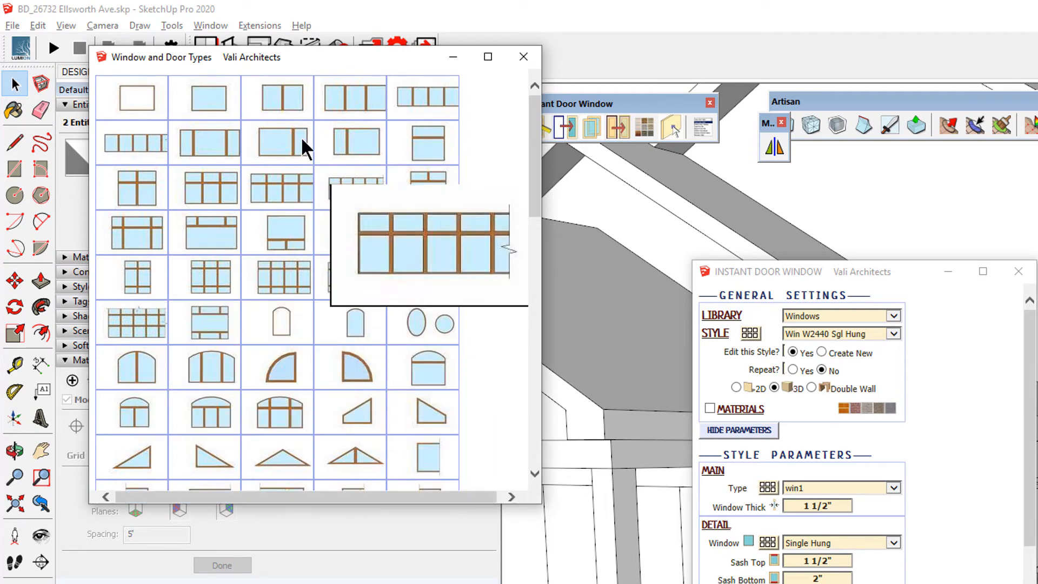
click(280, 96)
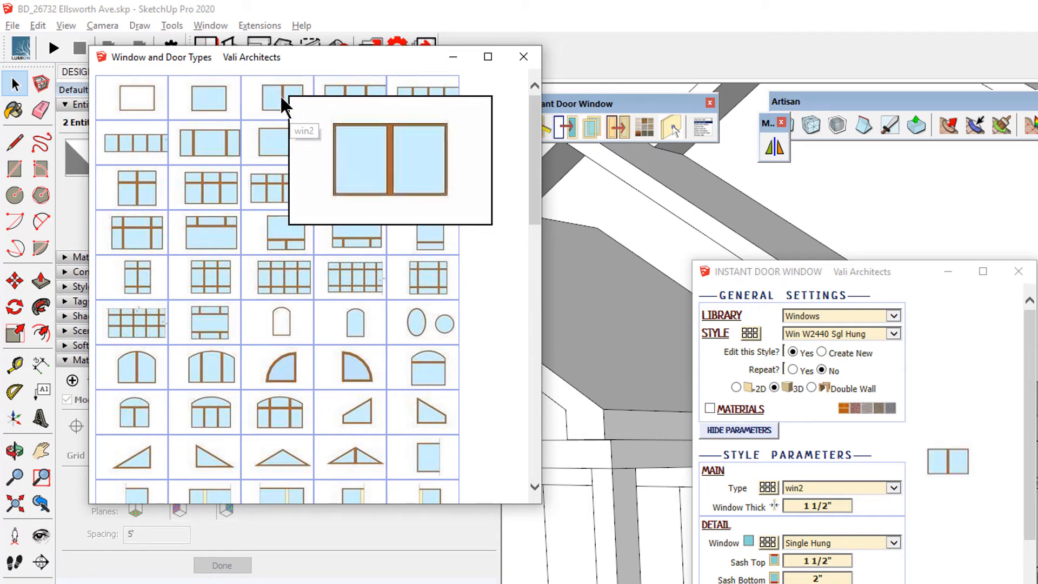
click(534, 59)
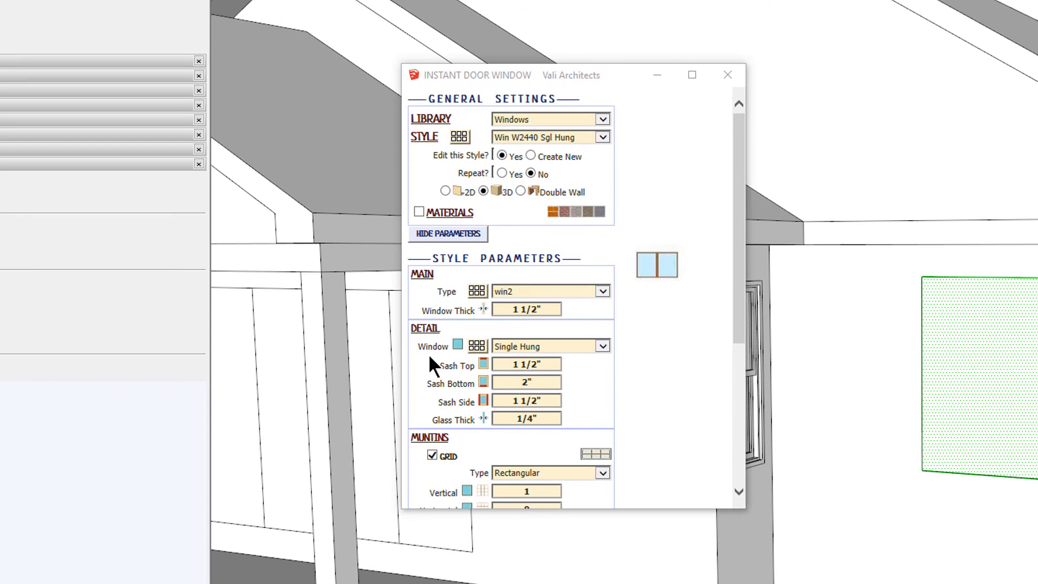
Review the muntin and frame parameters and make the two-unit single hung window in the wide opening.
scroll(430, 357, down, 1)
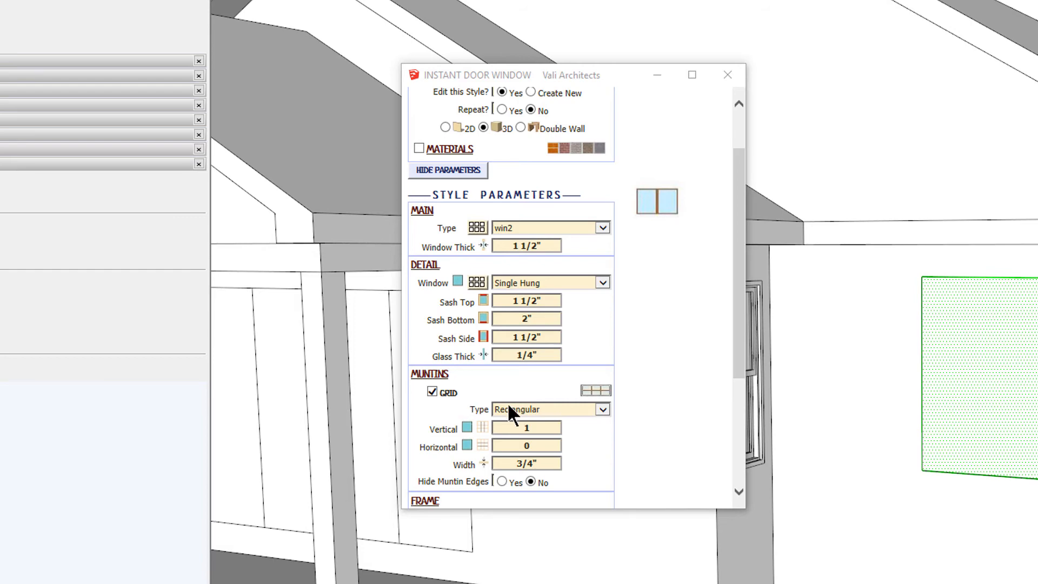
scroll(526, 447, down, 1)
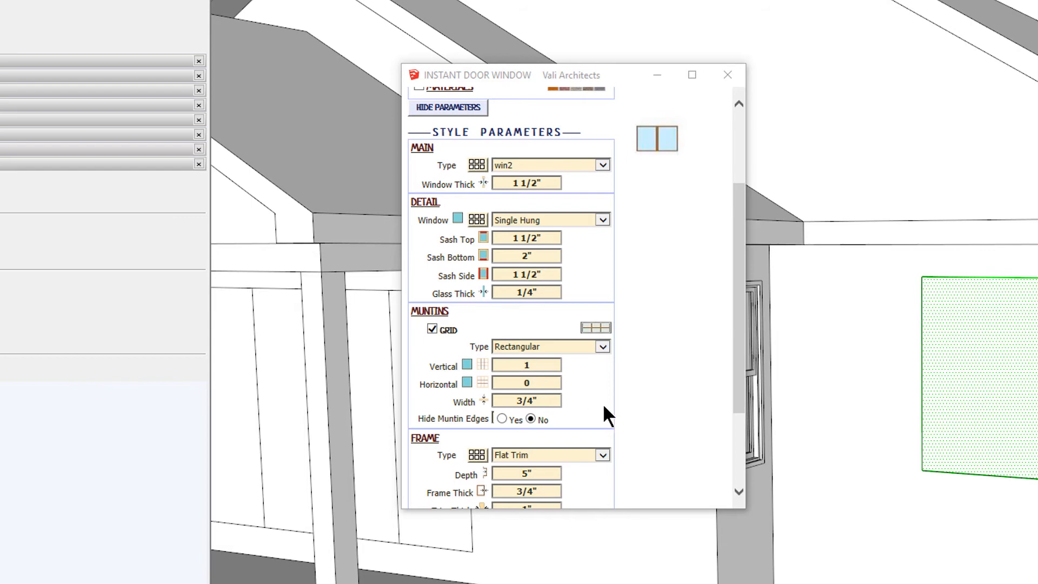
scroll(604, 407, down, 3)
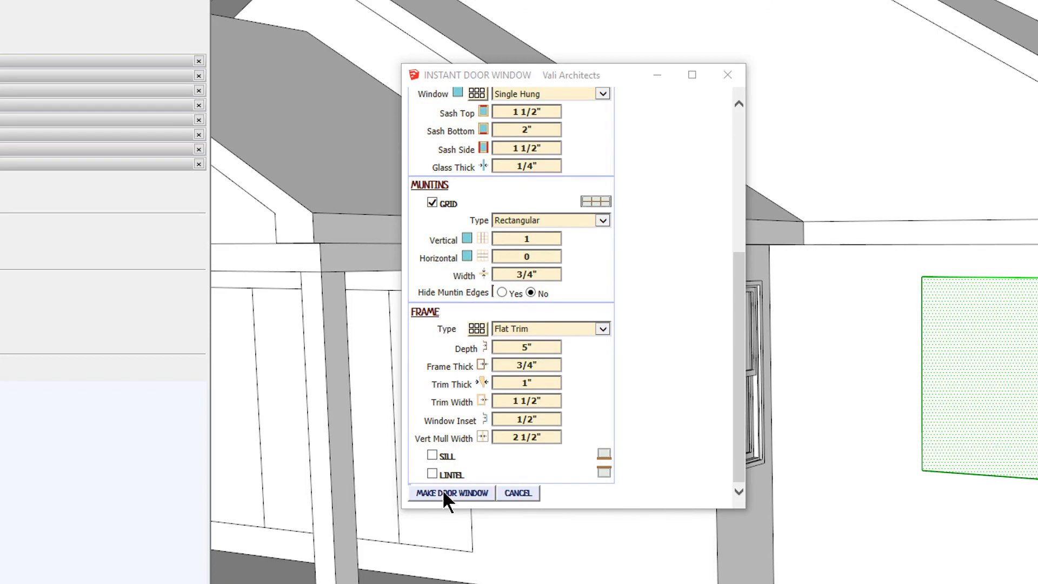
click(443, 492)
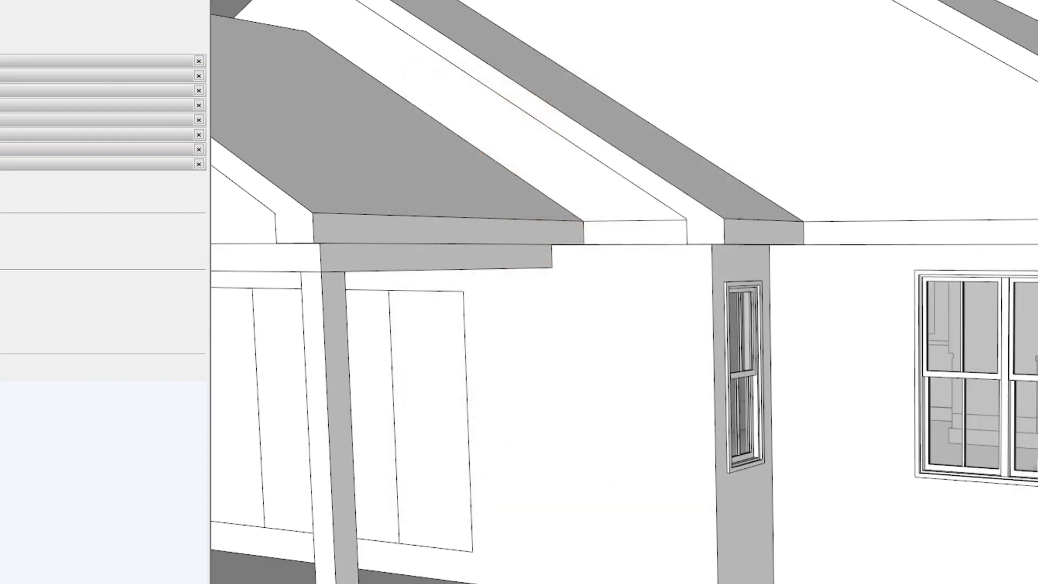
scroll(842, 351, up, 2)
middle_drag(842, 352, 915, 340)
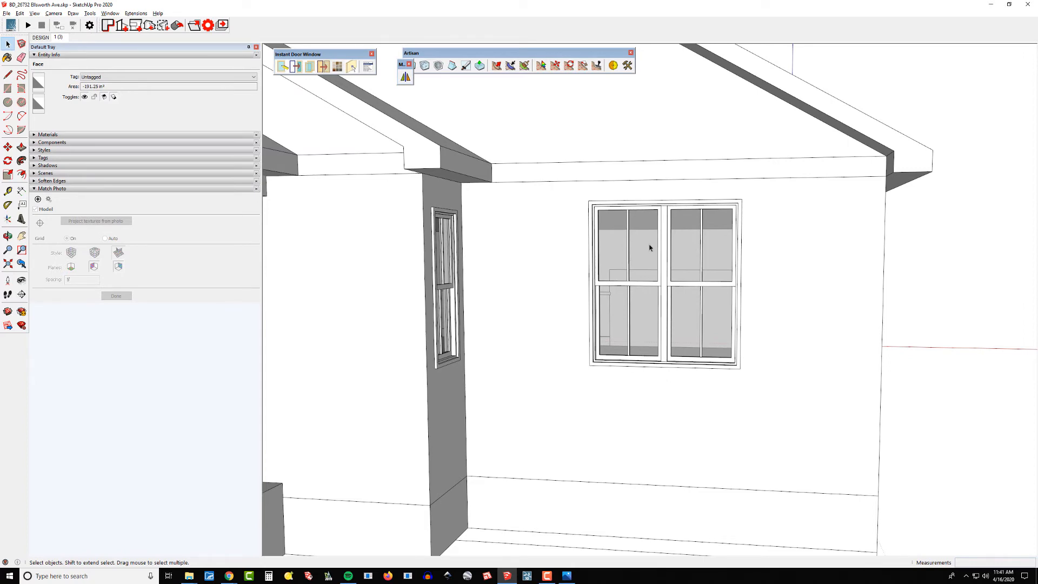
Compare the new two-unit window with picture 1 (2).jpg in Photos and check the other reference picture 1 (3).jpg.
key(alt+Tab)
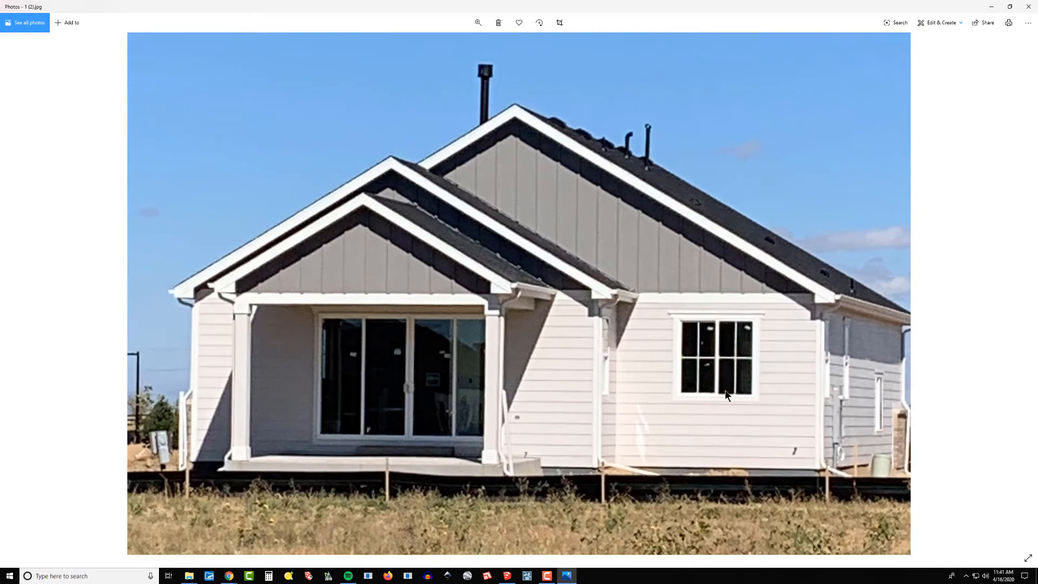
key(alt+Tab)
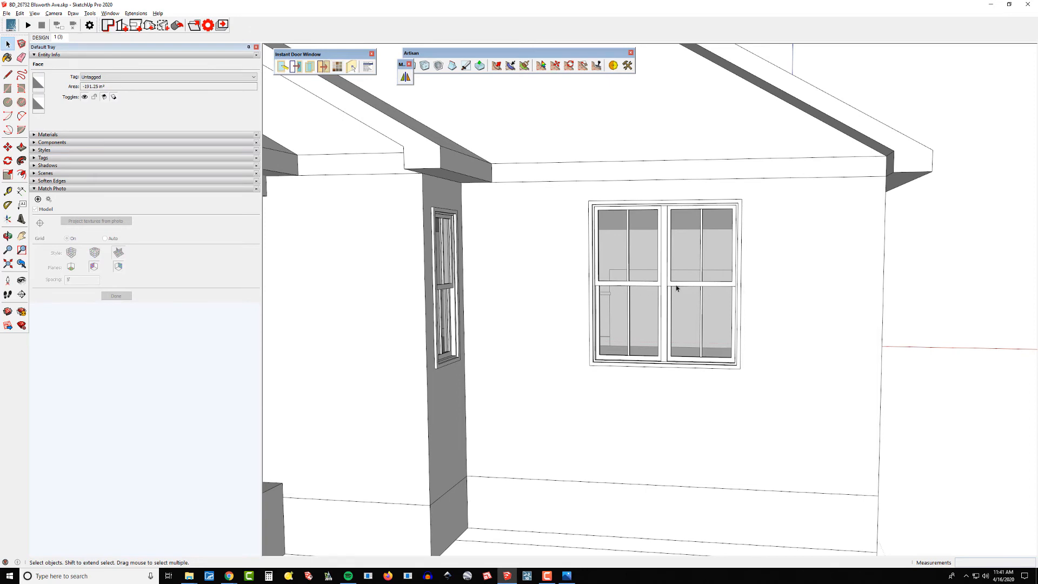
key(alt+Tab)
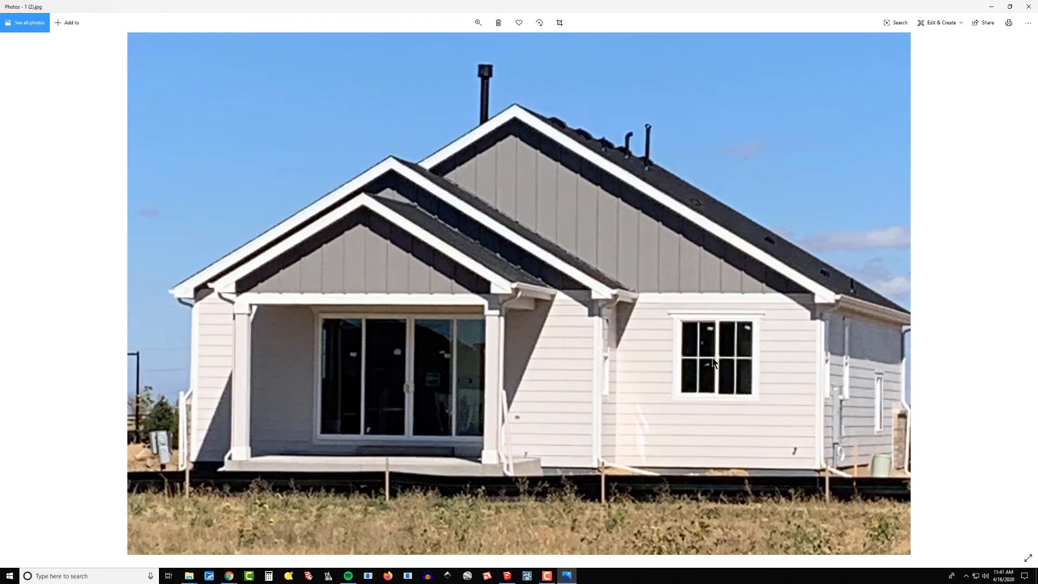
key(alt+Tab)
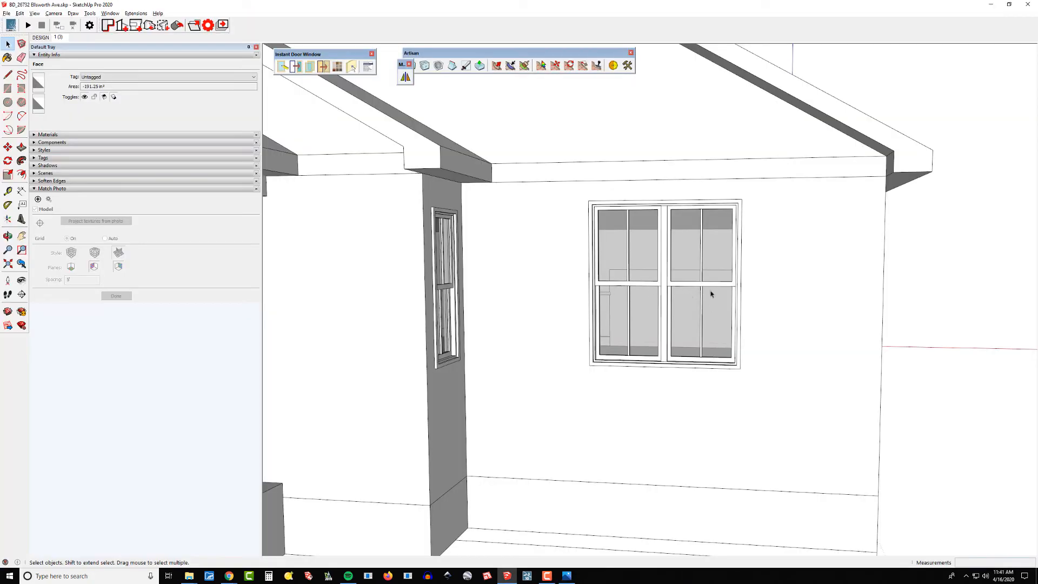
key(alt+Tab)
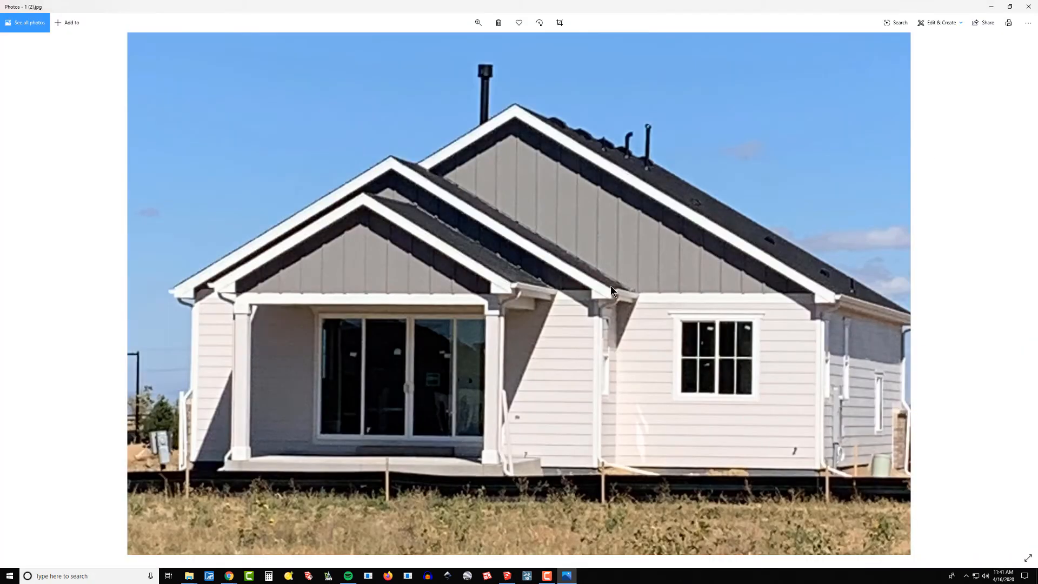
key(alt+Tab)
key(Right)
key(Right)
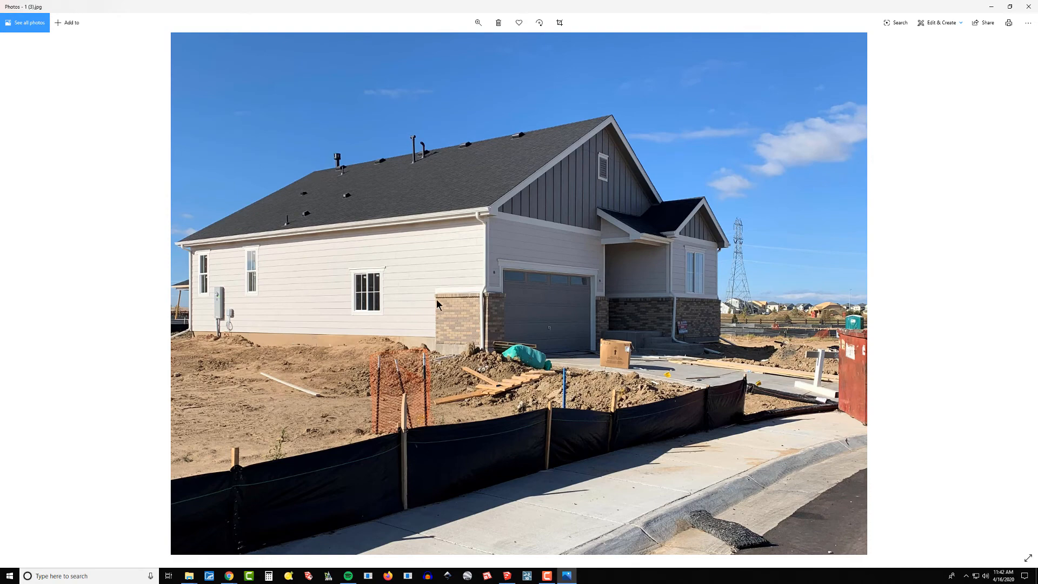
key(Left)
Return to SketchUp and examine the finished windows on the porch-end and side walls.
key(alt+Tab)
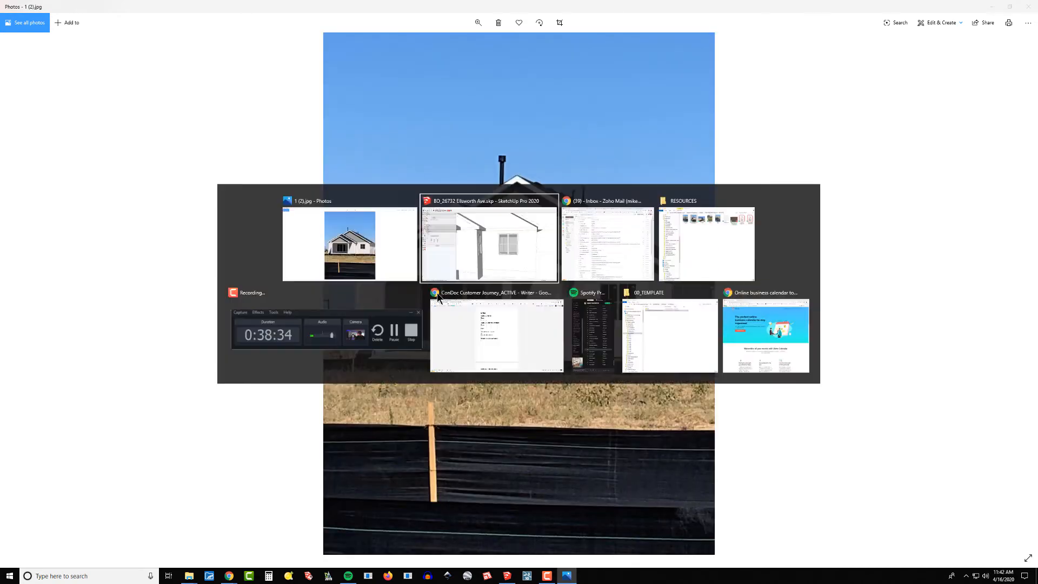
mouse_move(722, 335)
middle_down()
mouse_move(665, 313)
mouse_move(524, 303)
middle_up()
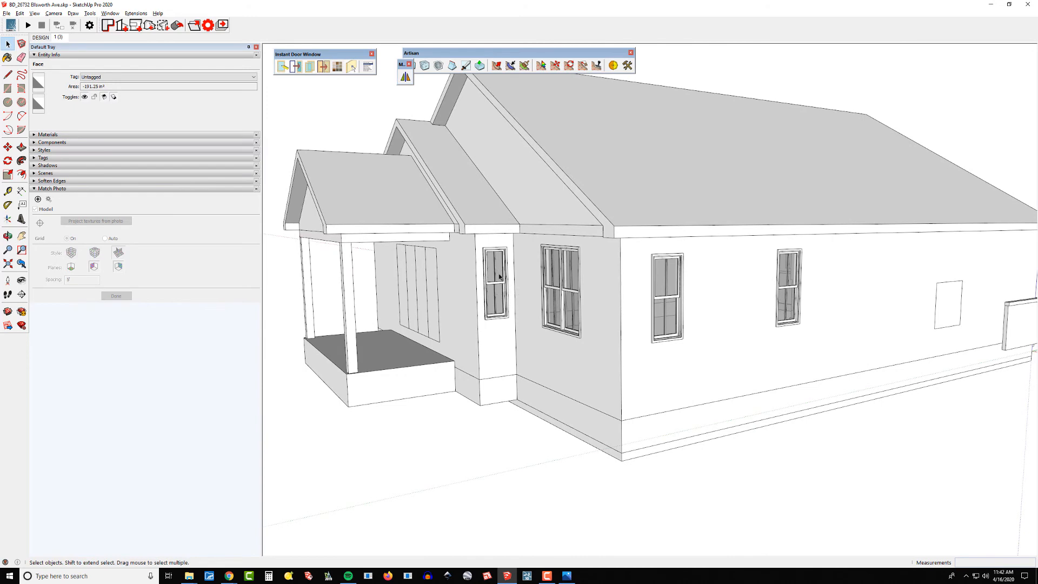
middle_drag(500, 276, 723, 283)
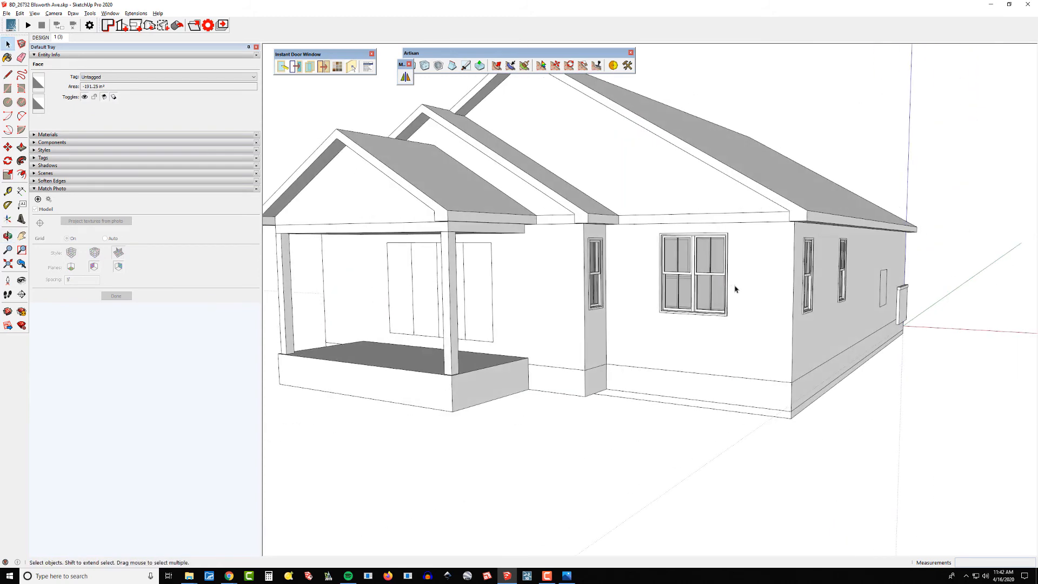
middle_drag(746, 298, 806, 303)
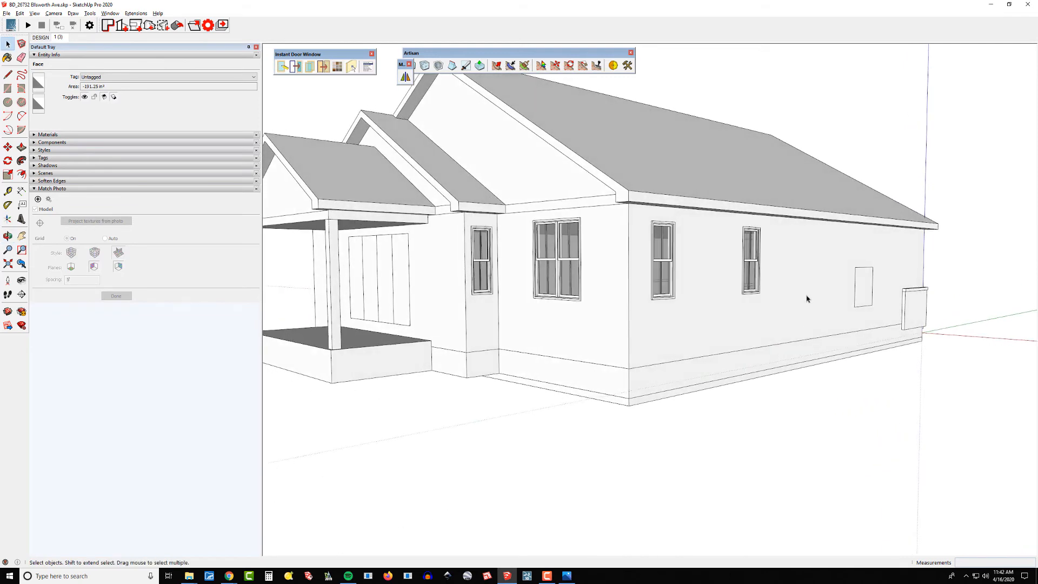
scroll(557, 259, up, 5)
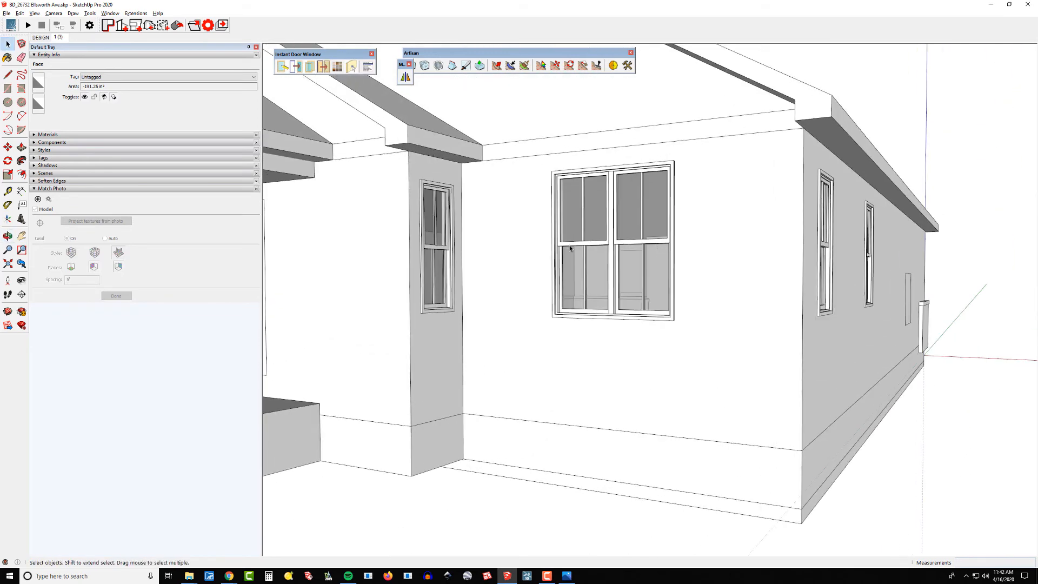
Group the outline of the window rectangle on the side wall near the low corner wall, leaving its face out.
scroll(571, 248, down, 5)
middle_drag(829, 290, 498, 292)
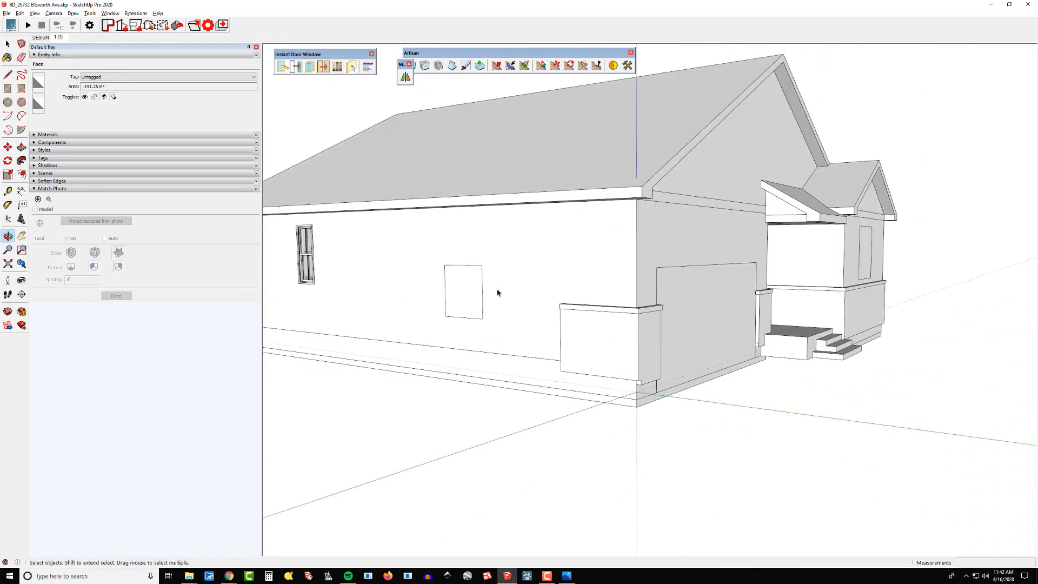
scroll(453, 293, up, 3)
key(Delete)
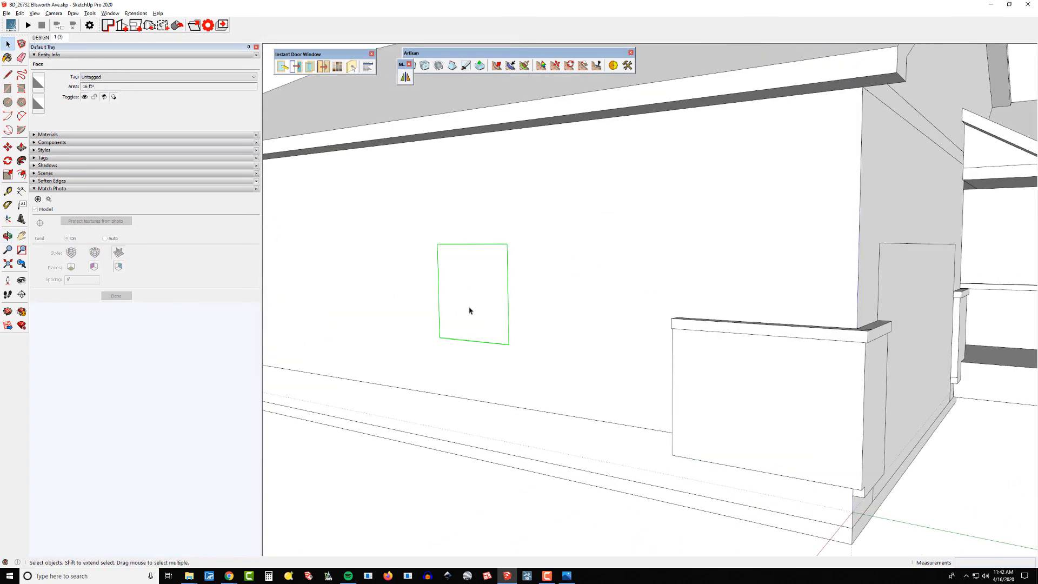
key(ctrl+g)
Make a 3D Win W2440 Sgl Hung window sized from the grouped outline and face on the side wall.
shift+click(473, 294)
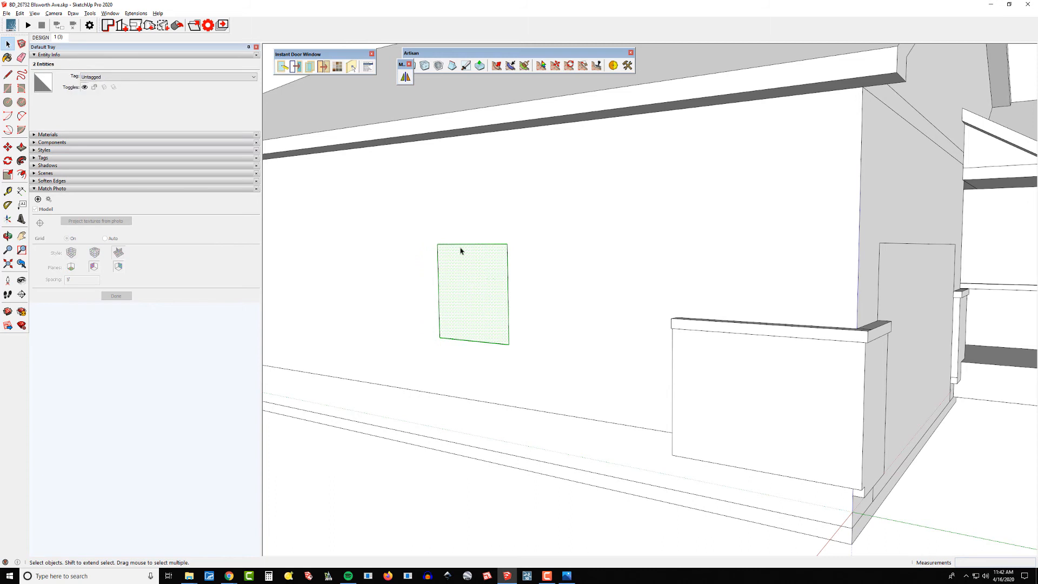
click(298, 69)
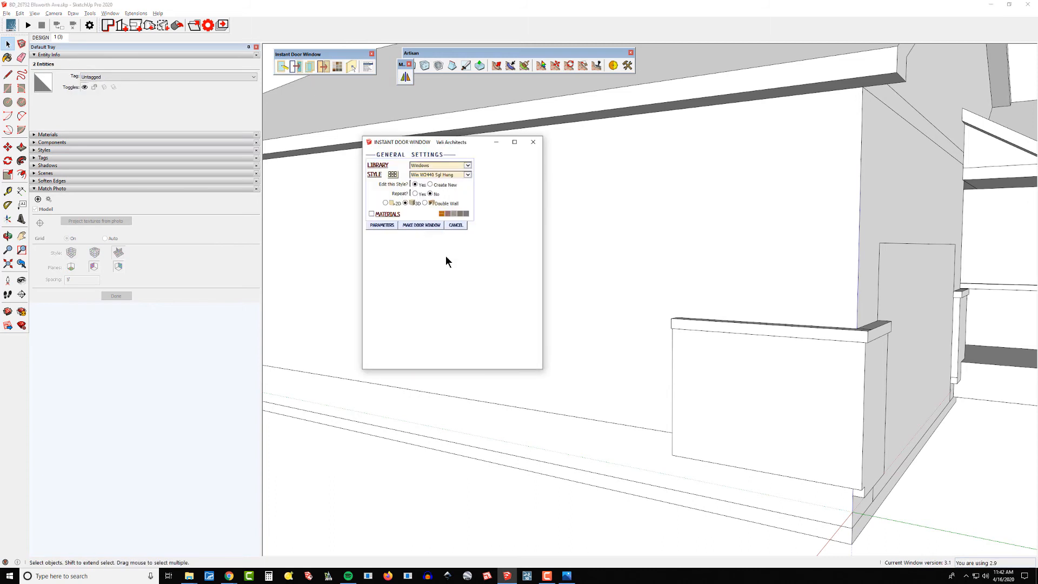
click(422, 225)
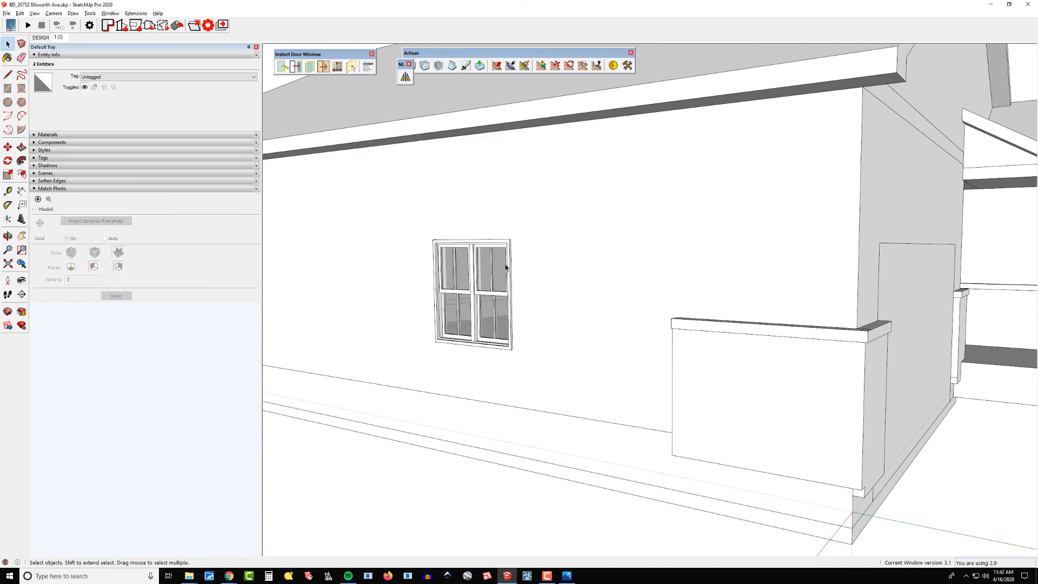
Group the edges of the window rectangle on the gabled wall beside the porch steps, excluding its face.
scroll(767, 303, down, 5)
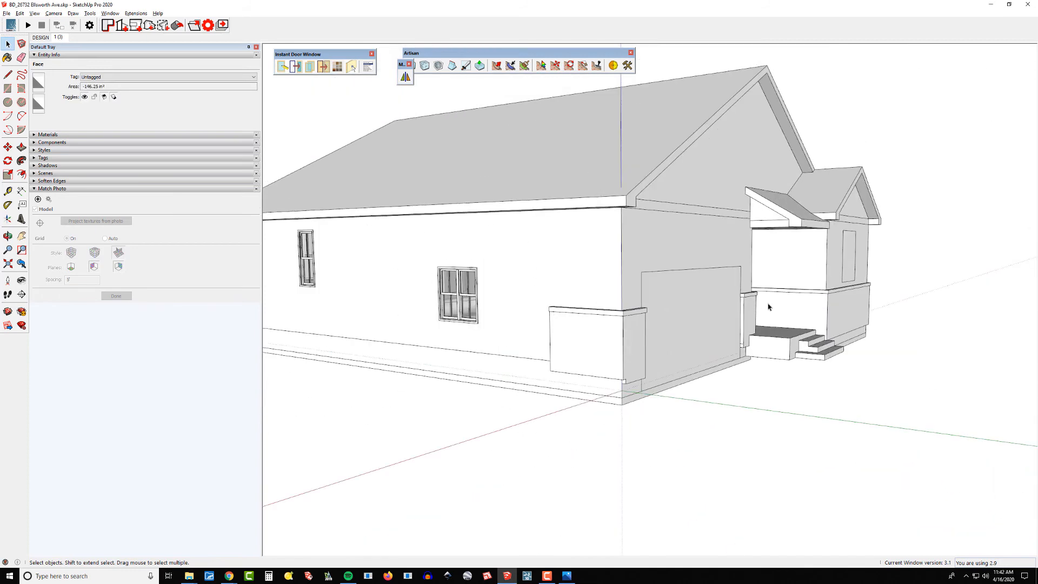
middle_drag(767, 304, 614, 304)
scroll(665, 276, up, 4)
click(698, 265)
double_click(708, 253)
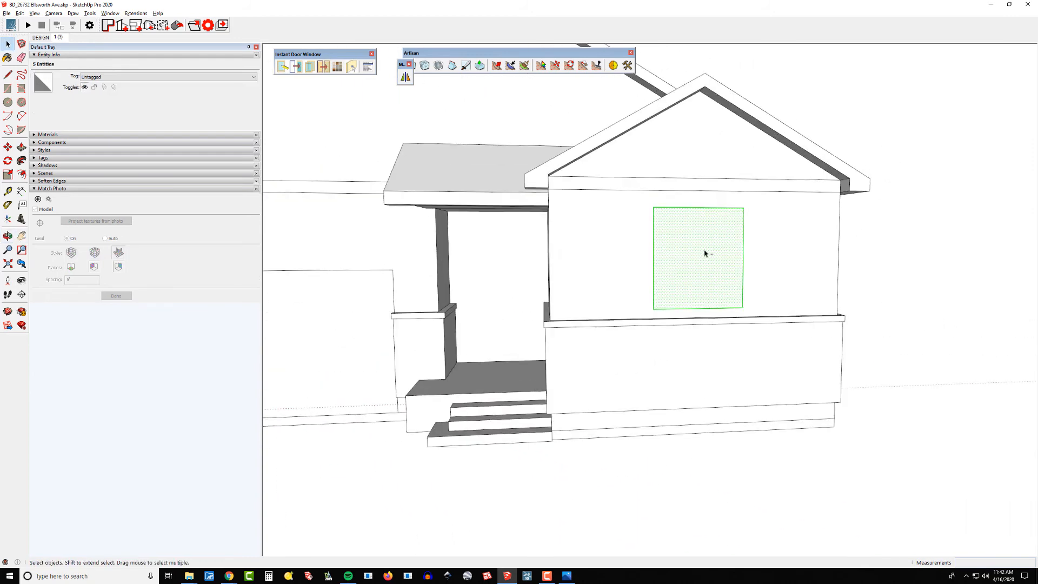
shift+click(709, 252)
key(ctrl+g)
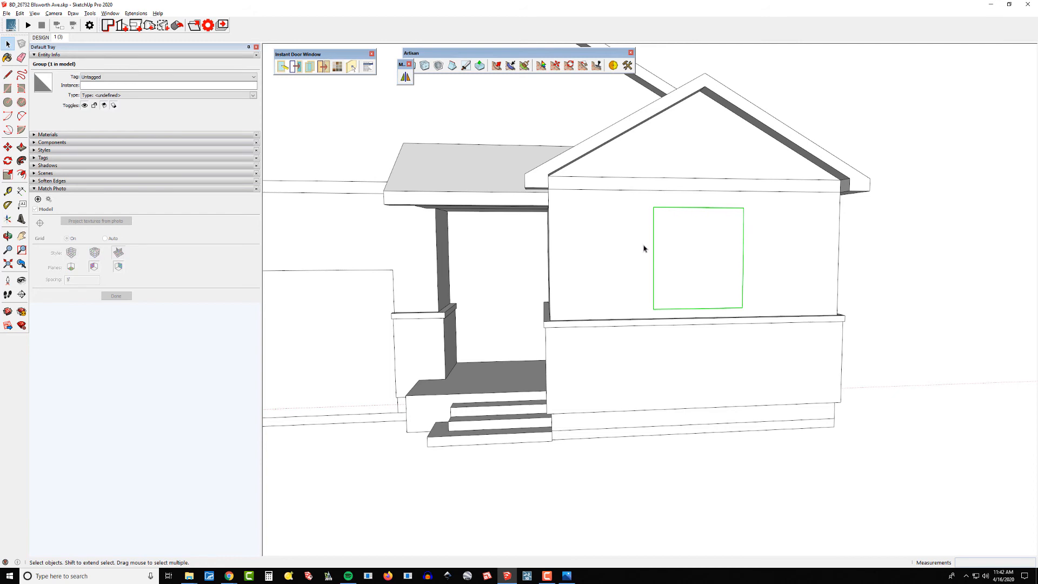
Start an Instant Door Window in the Win W2440 Sgl Hung style from the gabled wall's grouped outline and face.
shift+click(700, 261)
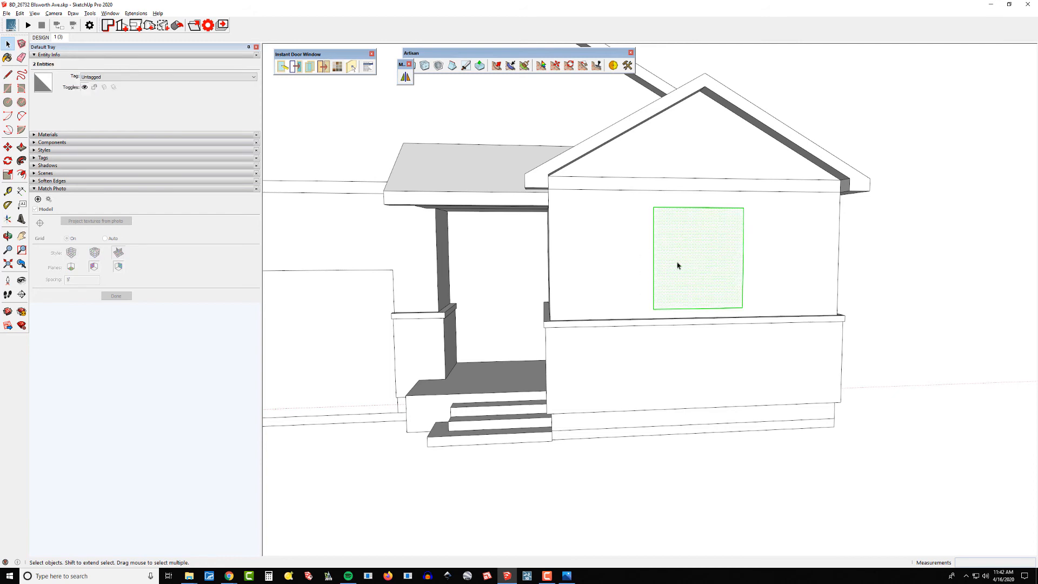
click(296, 66)
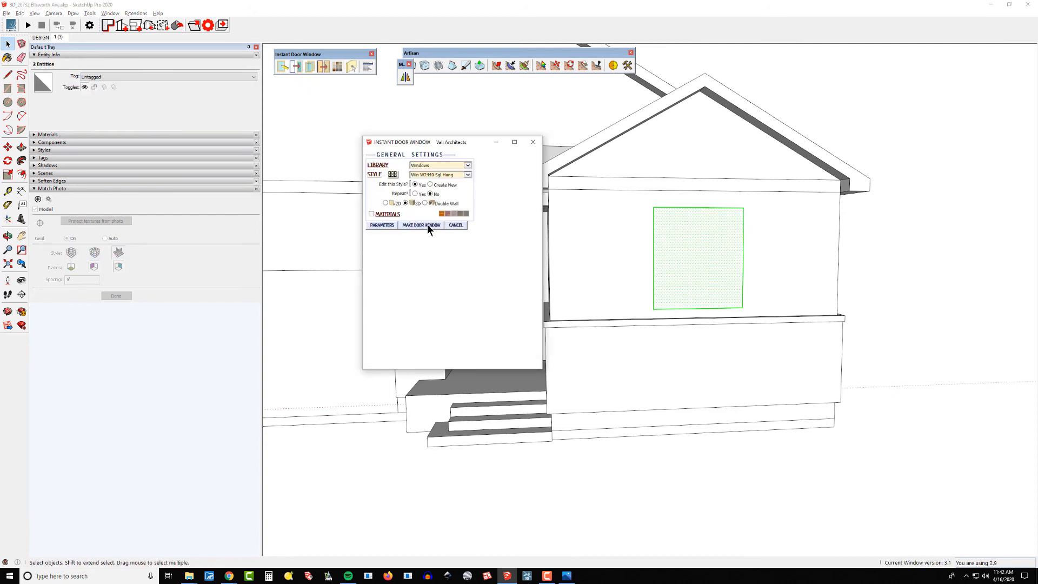